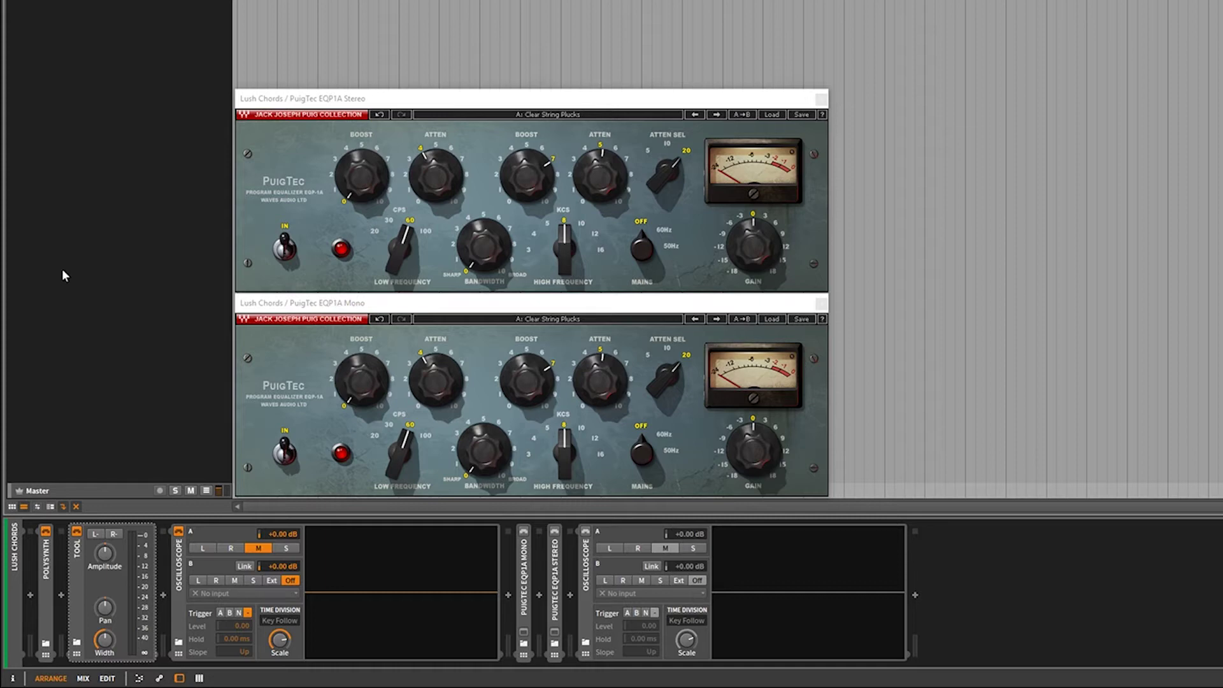
# Start the chords playing and try side, then mid, on the first oscilloscope's input A
pyautogui.doubleClick(44, 613)
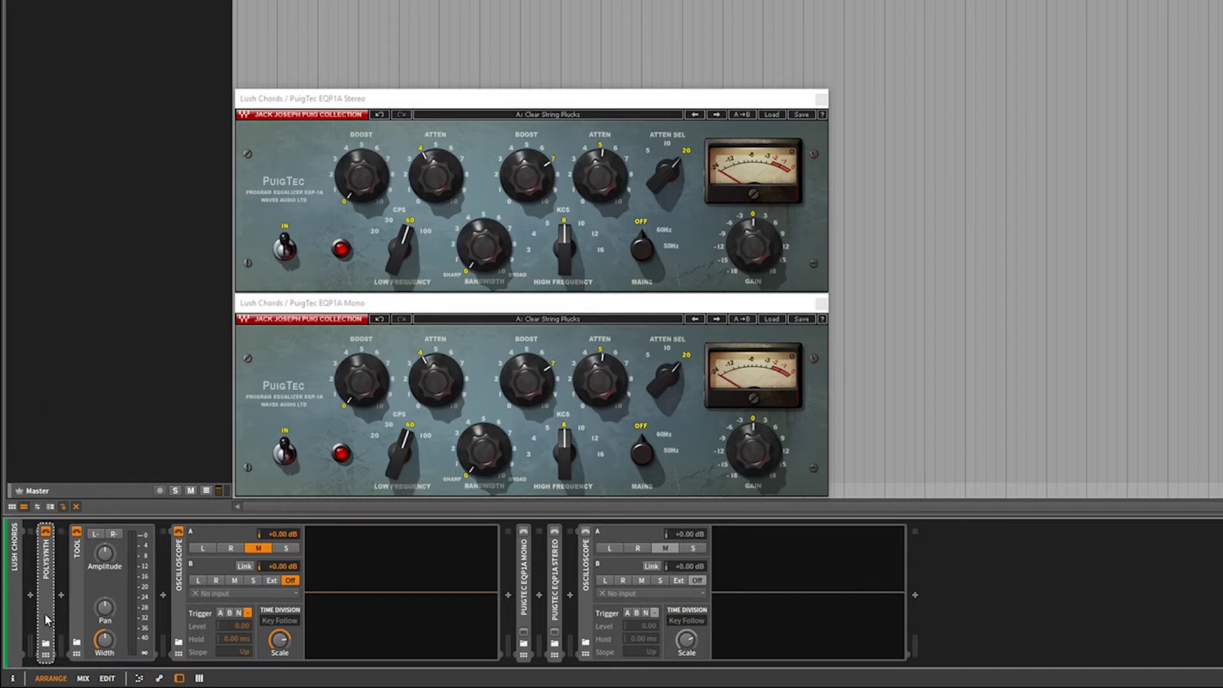
pyautogui.doubleClick(45, 614)
pyautogui.press('space')
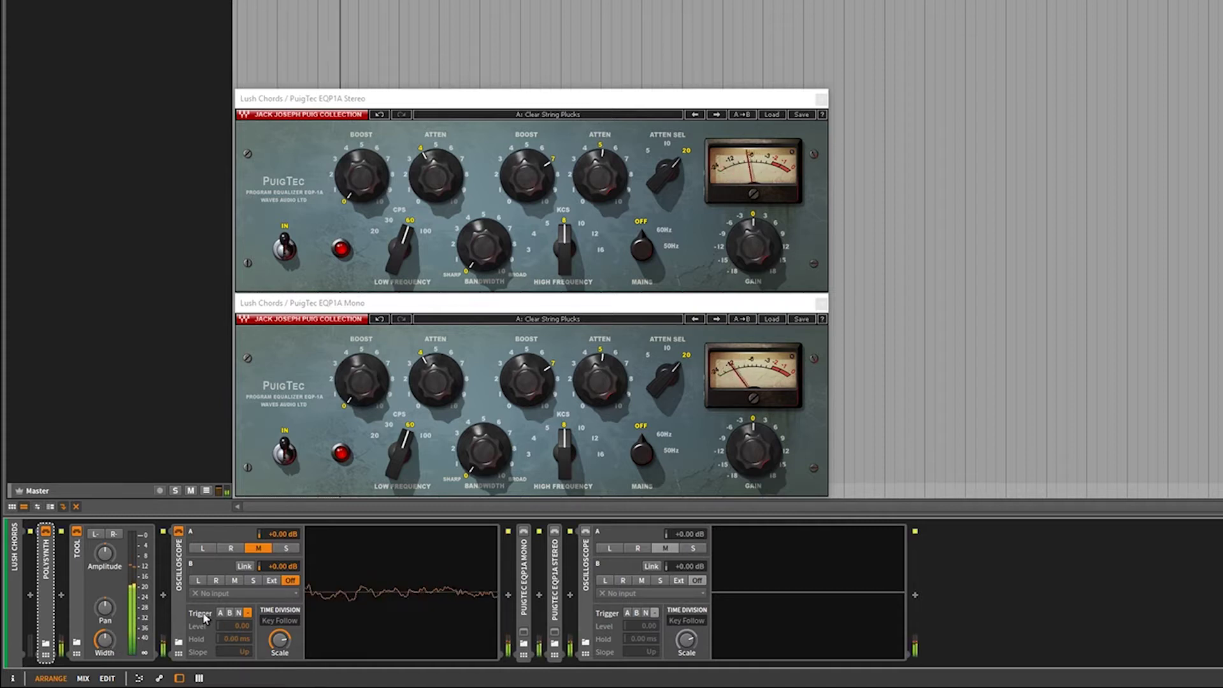
pyautogui.click(283, 548)
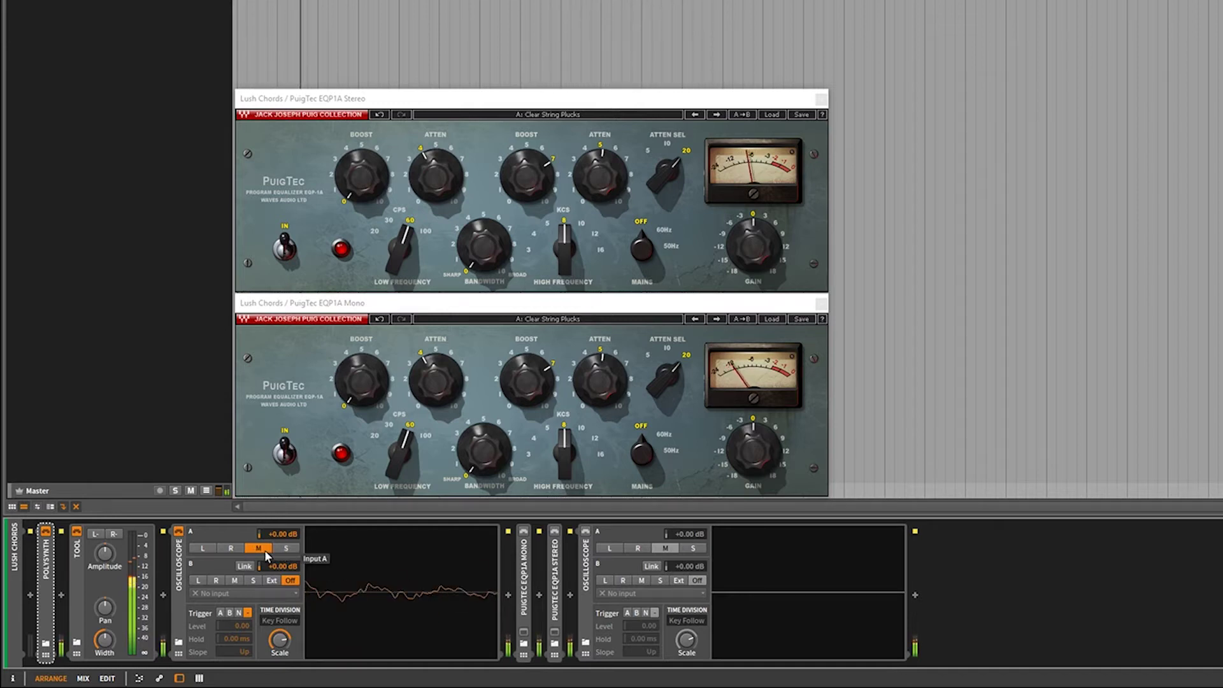
pyautogui.click(259, 548)
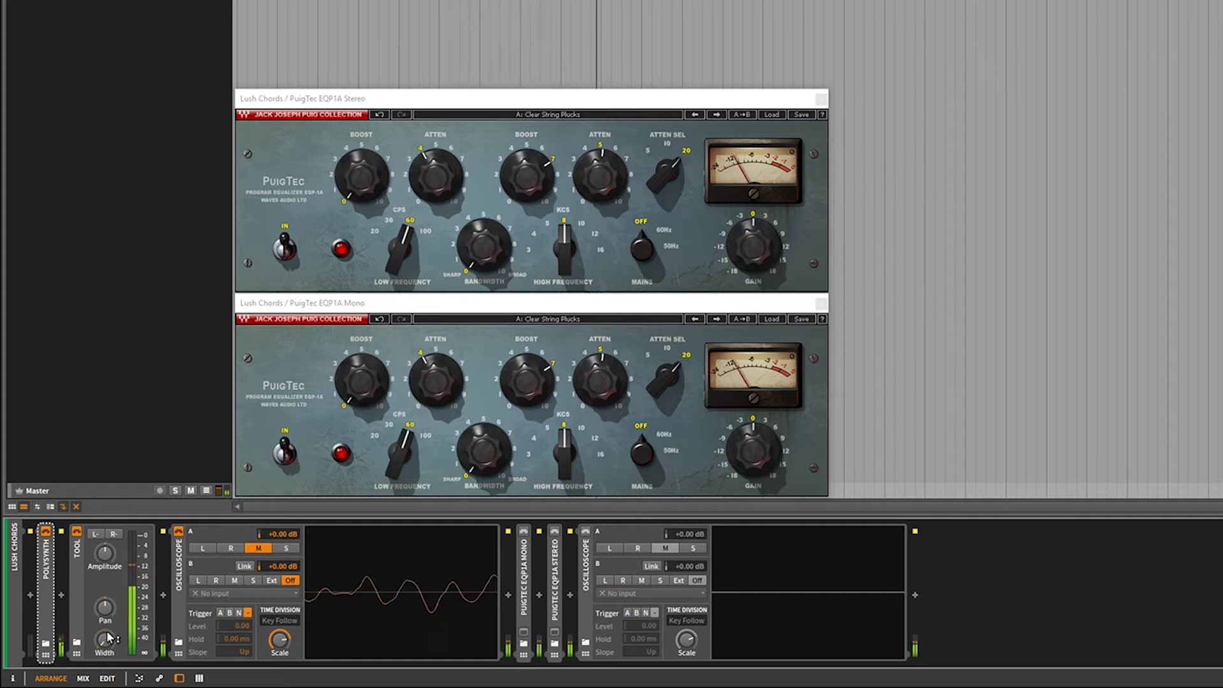
pyautogui.click(286, 547)
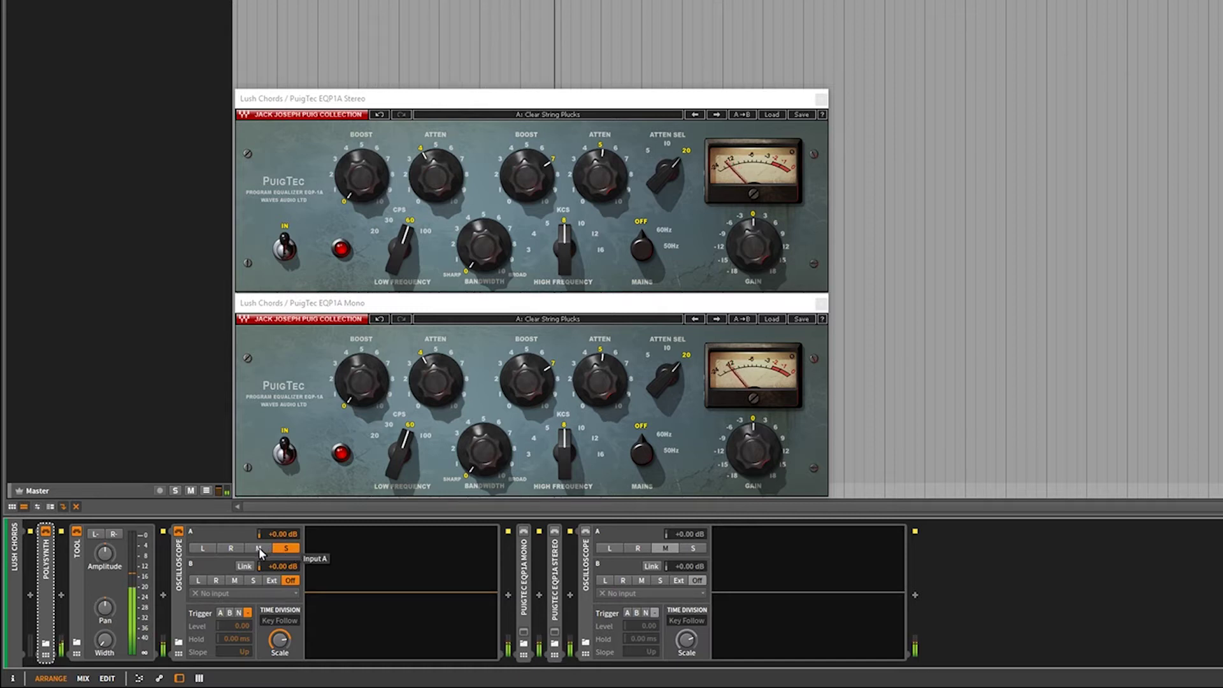
# Raise the Tool's width and set scope A to mid, B to side, then left/right
pyautogui.moveTo(106, 647); pyautogui.dragTo(106, 621)
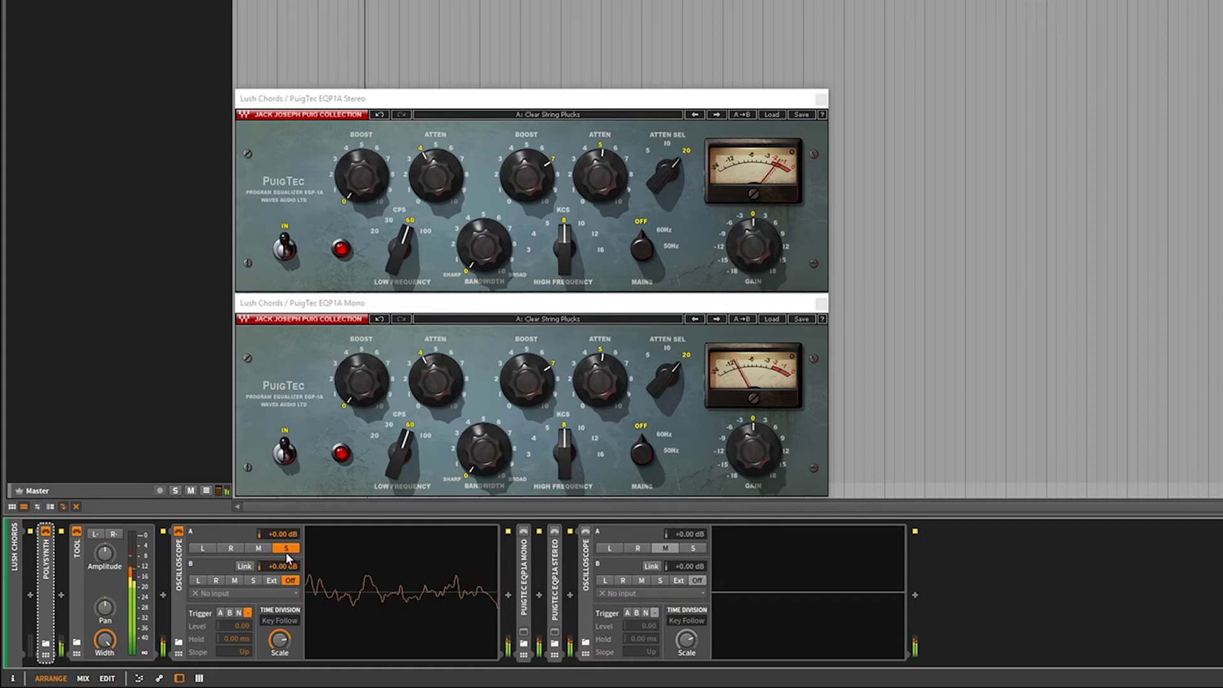
pyautogui.click(264, 548)
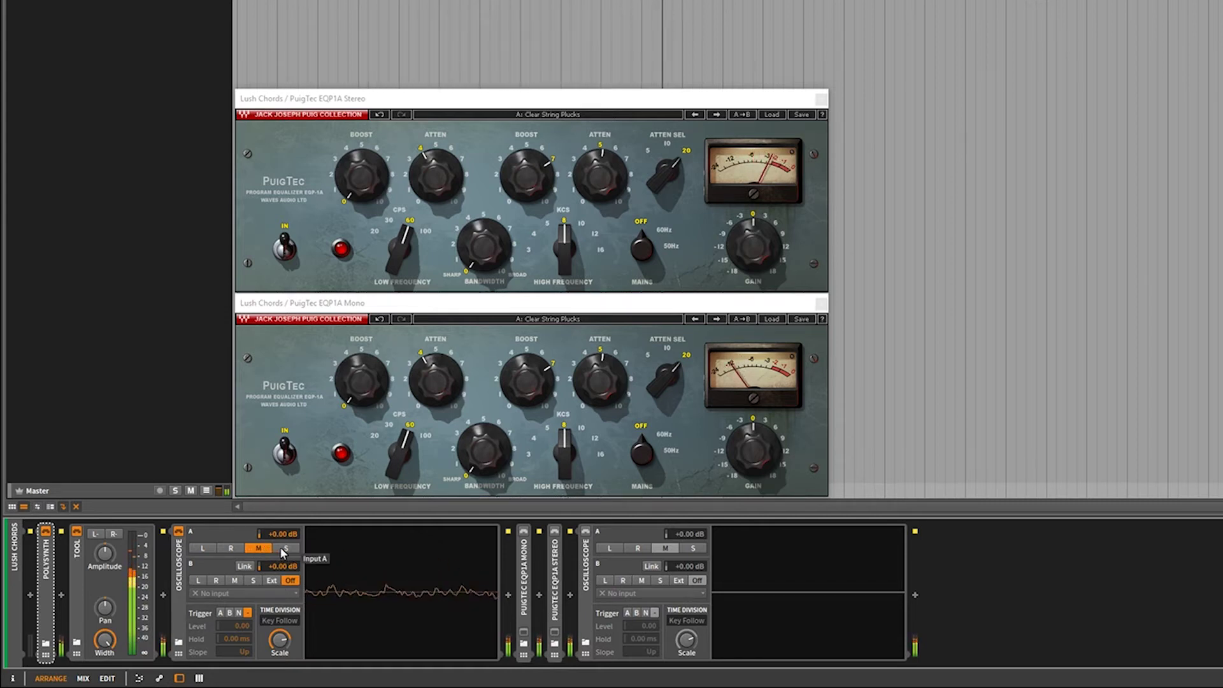
pyautogui.click(253, 579)
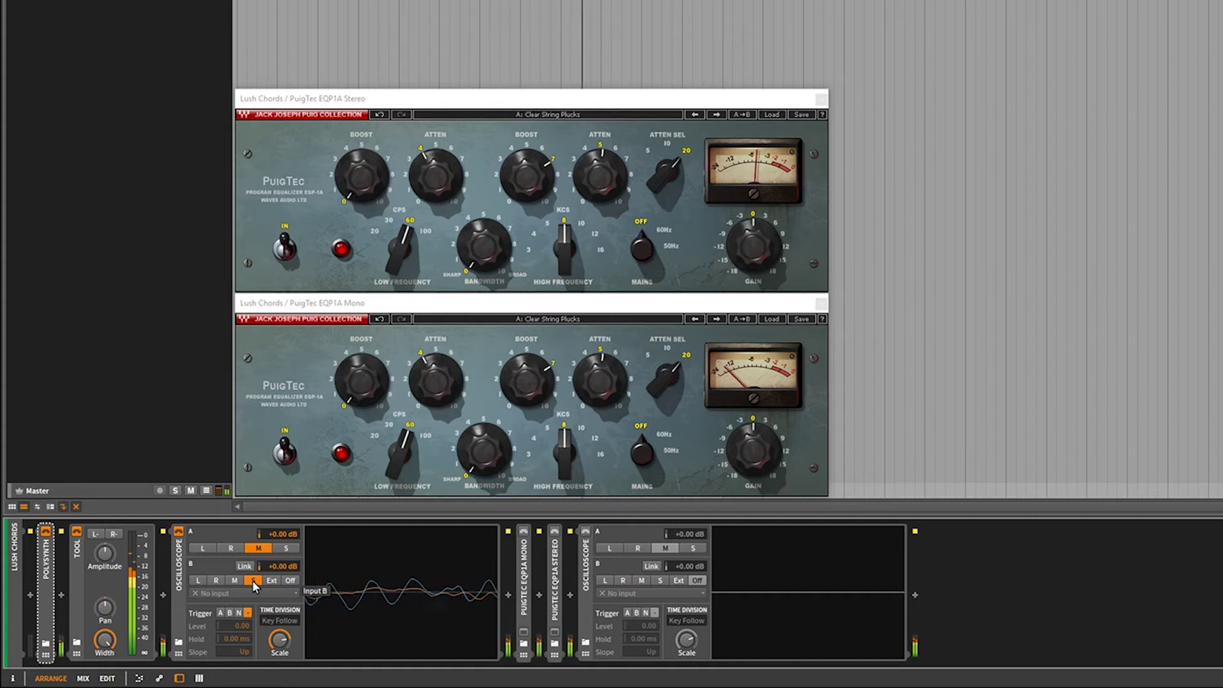
pyautogui.moveTo(105, 639); pyautogui.dragTo(104, 663)
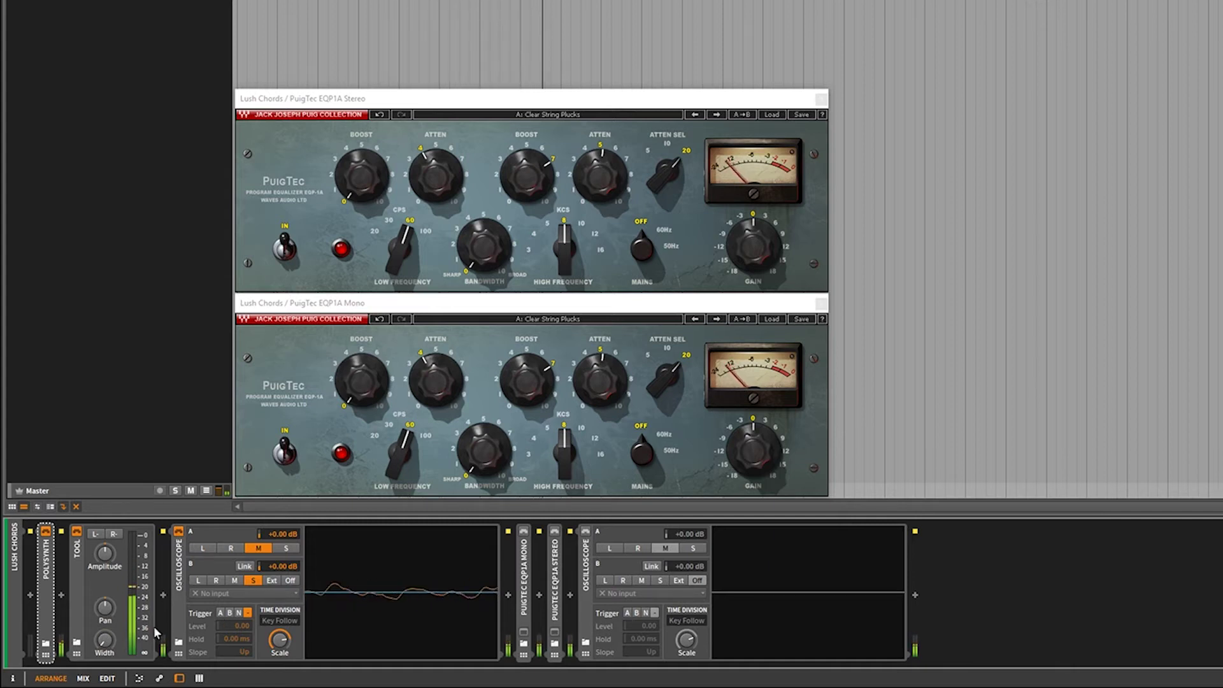
pyautogui.moveTo(105, 640)
pyautogui.mouseDown()
pyautogui.moveTo(105, 605)
pyautogui.moveTo(103, 640)
pyautogui.mouseUp()
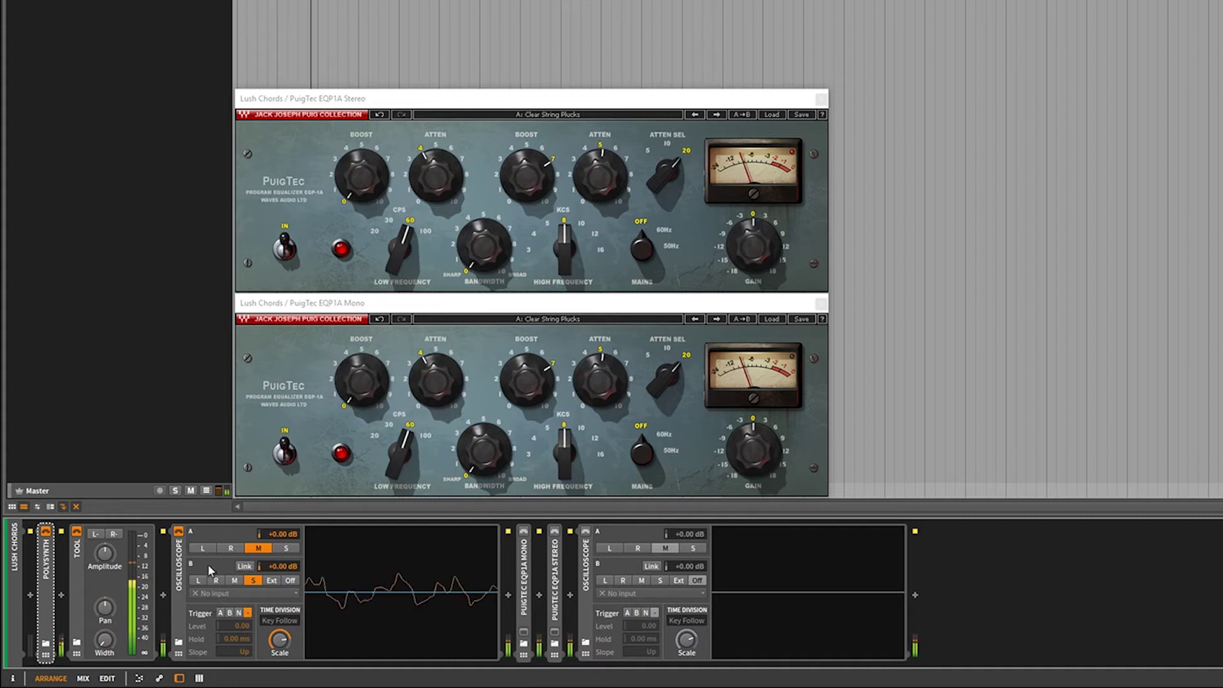
pyautogui.click(203, 548)
# Turn on the second oscilloscope, resume playback, and add a side trace to it
pyautogui.click(216, 580)
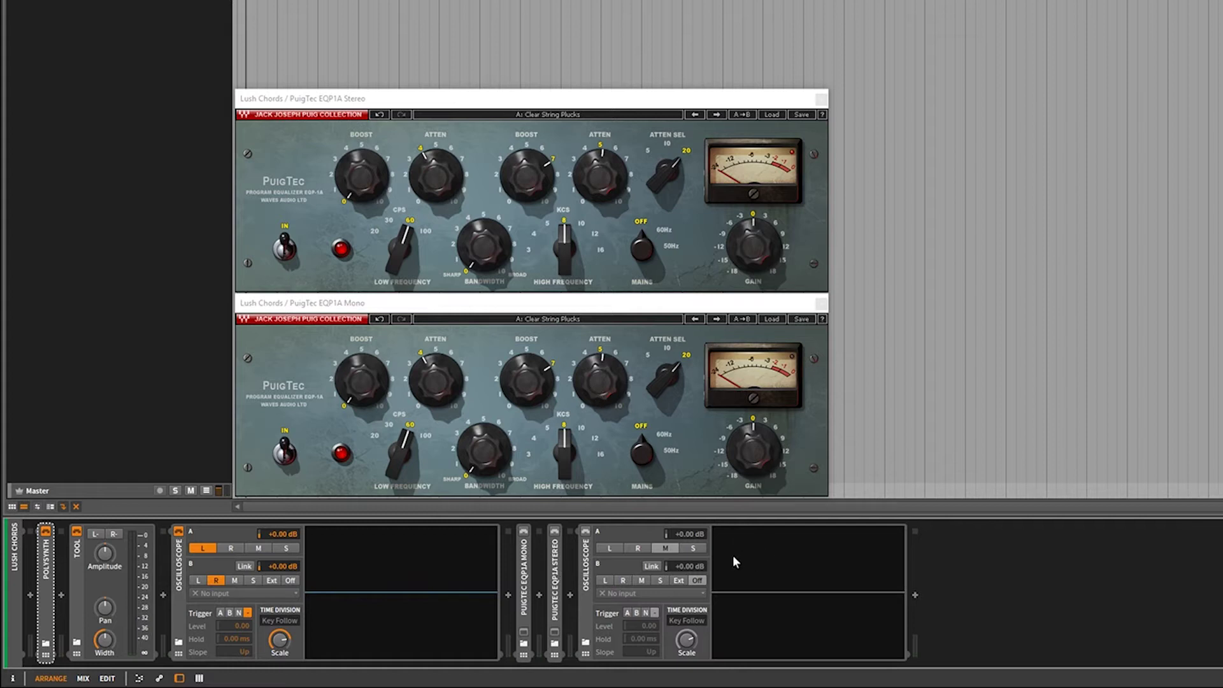
pyautogui.click(585, 530)
pyautogui.press('space')
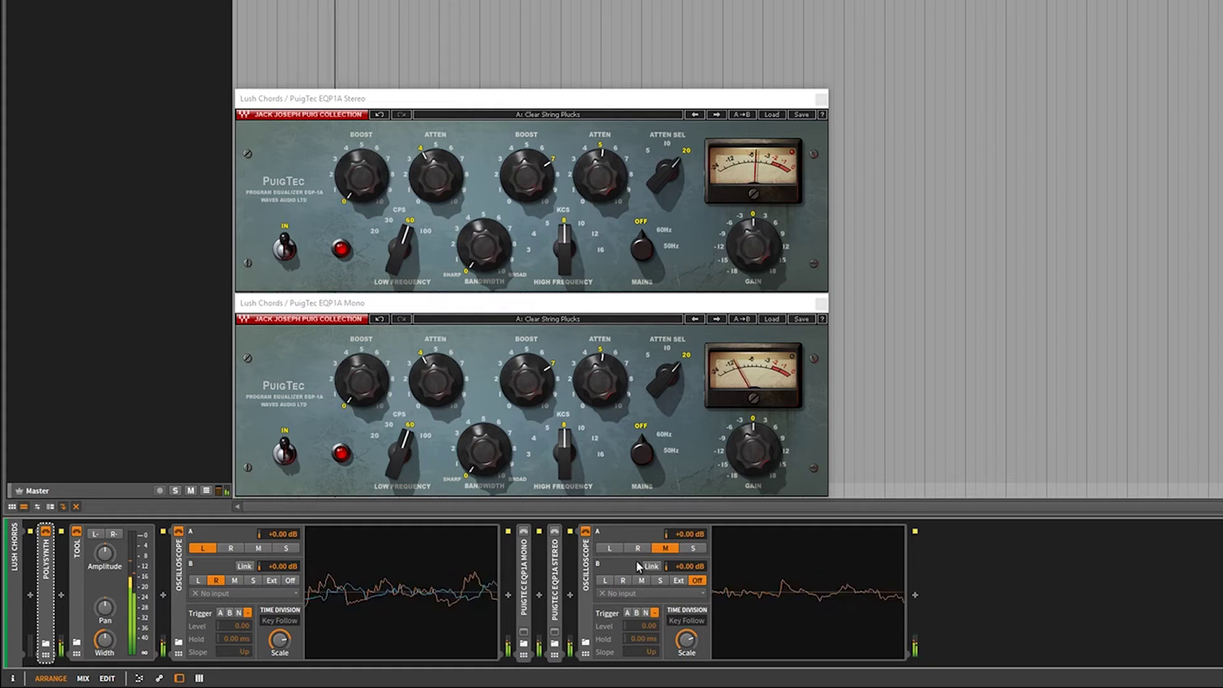
pyautogui.click(660, 580)
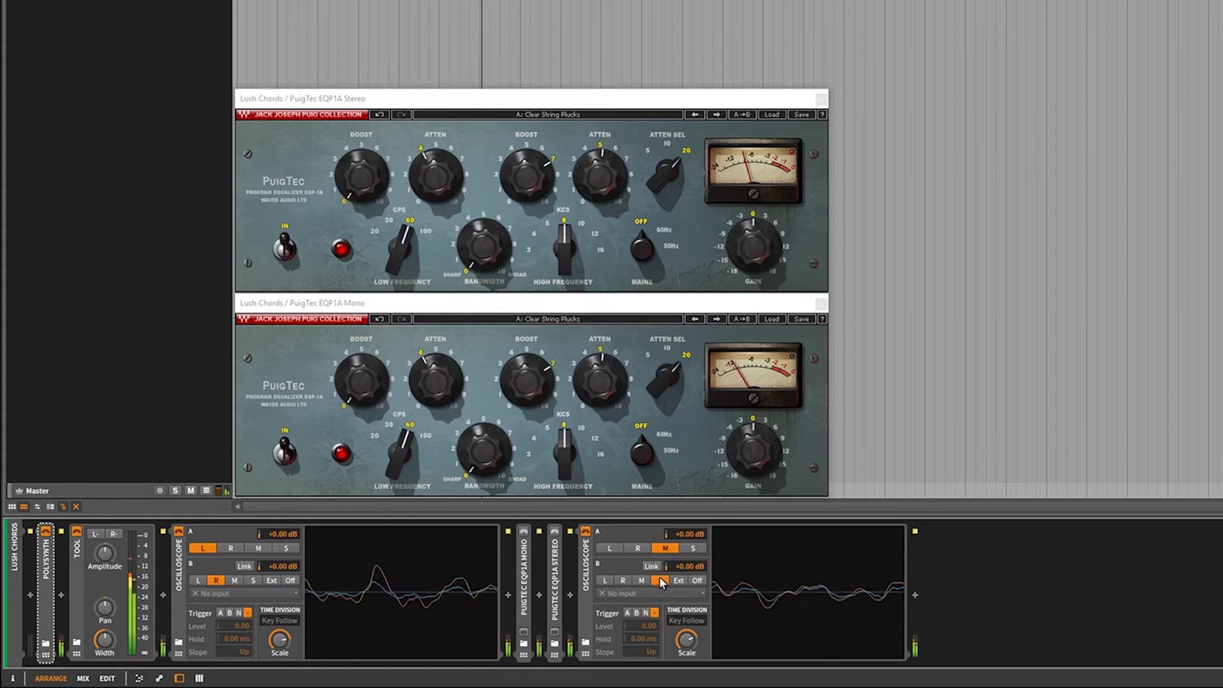
# Switch from PuigTec EQP1A Mono to Stereo and push the Tool's width to 200 %
pyautogui.click(524, 531)
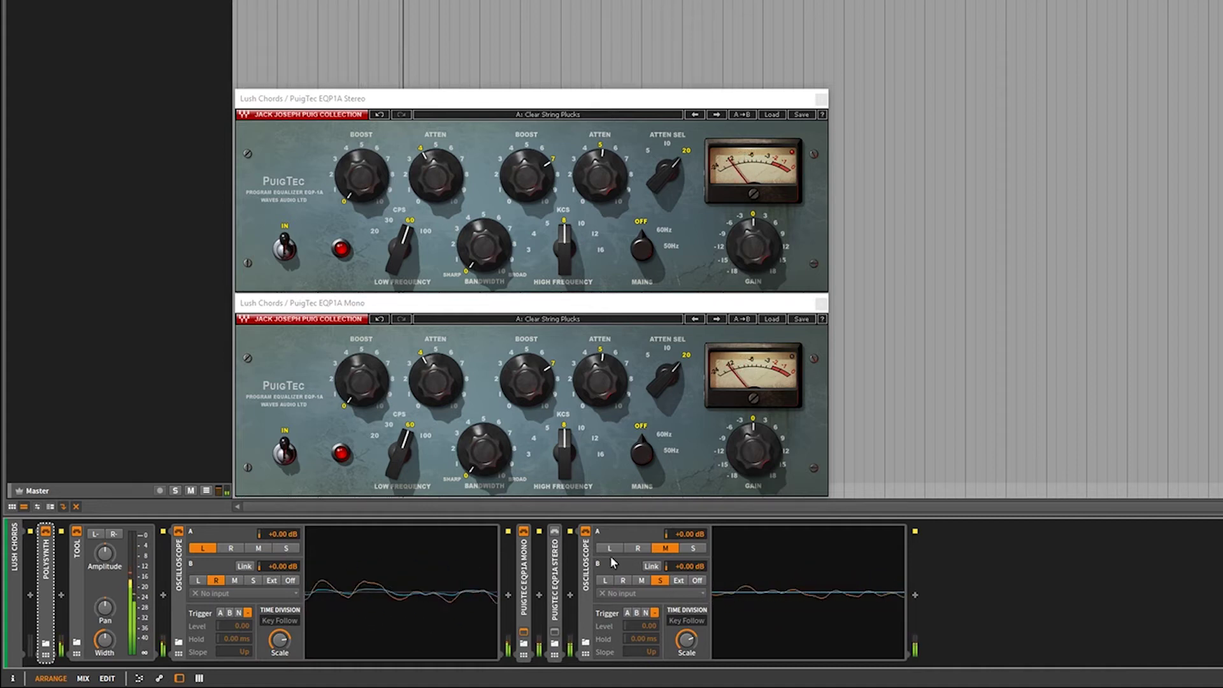
pyautogui.click(524, 532)
pyautogui.click(555, 532)
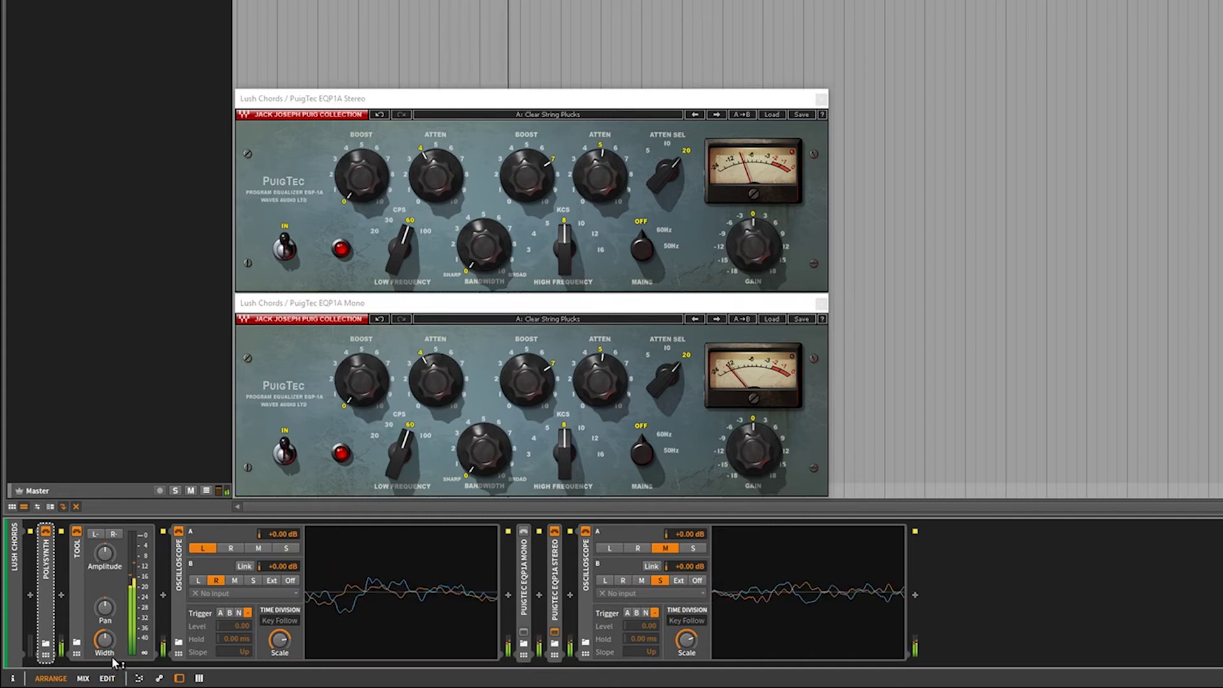
pyautogui.moveTo(106, 641); pyautogui.dragTo(106, 605)
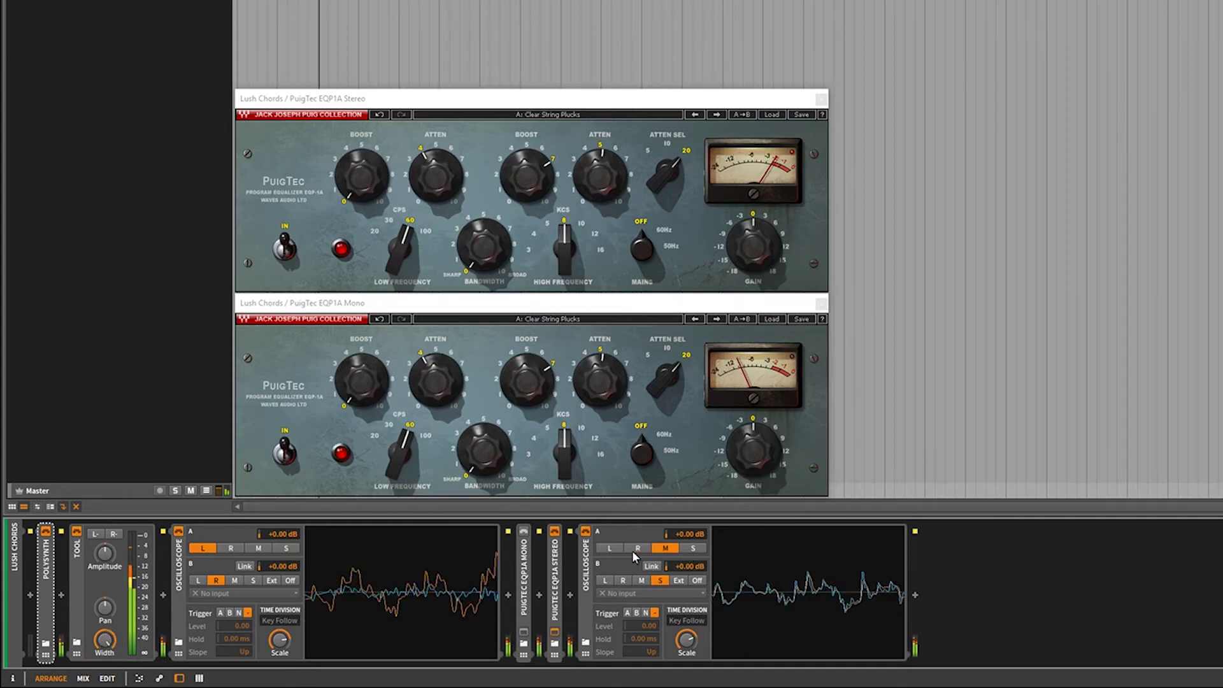
# Remove the second scope's B trace, turn off EQP1A Stereo, and settle input A on mid
pyautogui.click(695, 580)
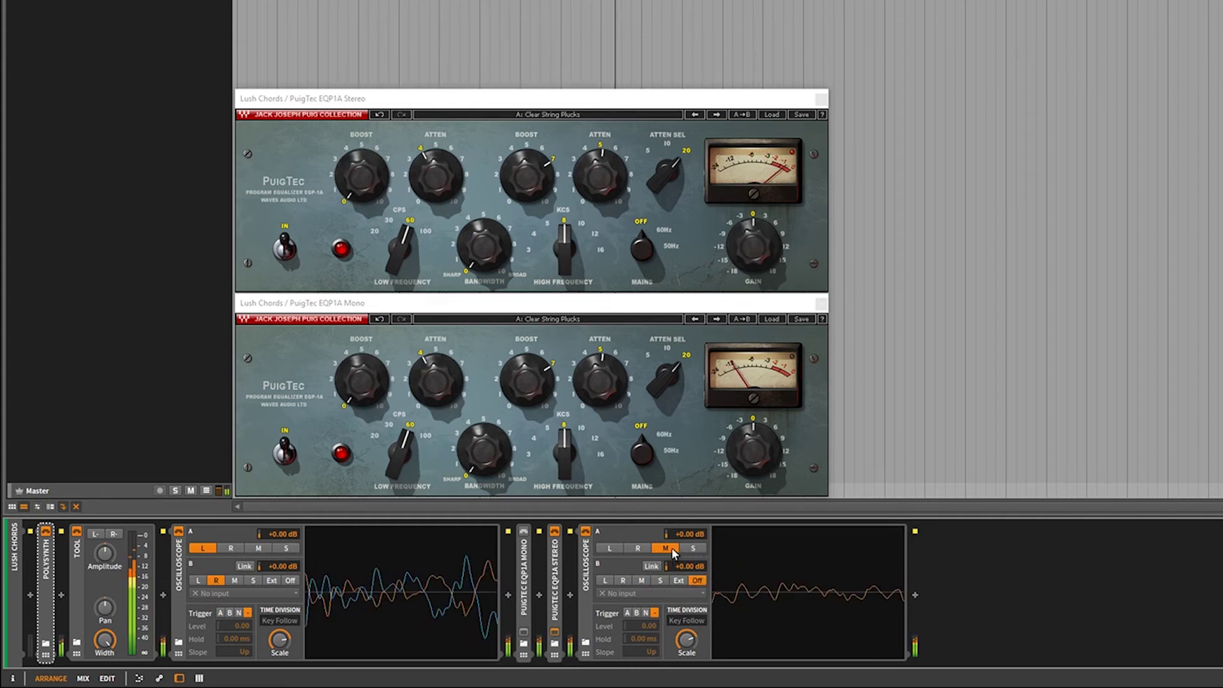
pyautogui.click(688, 548)
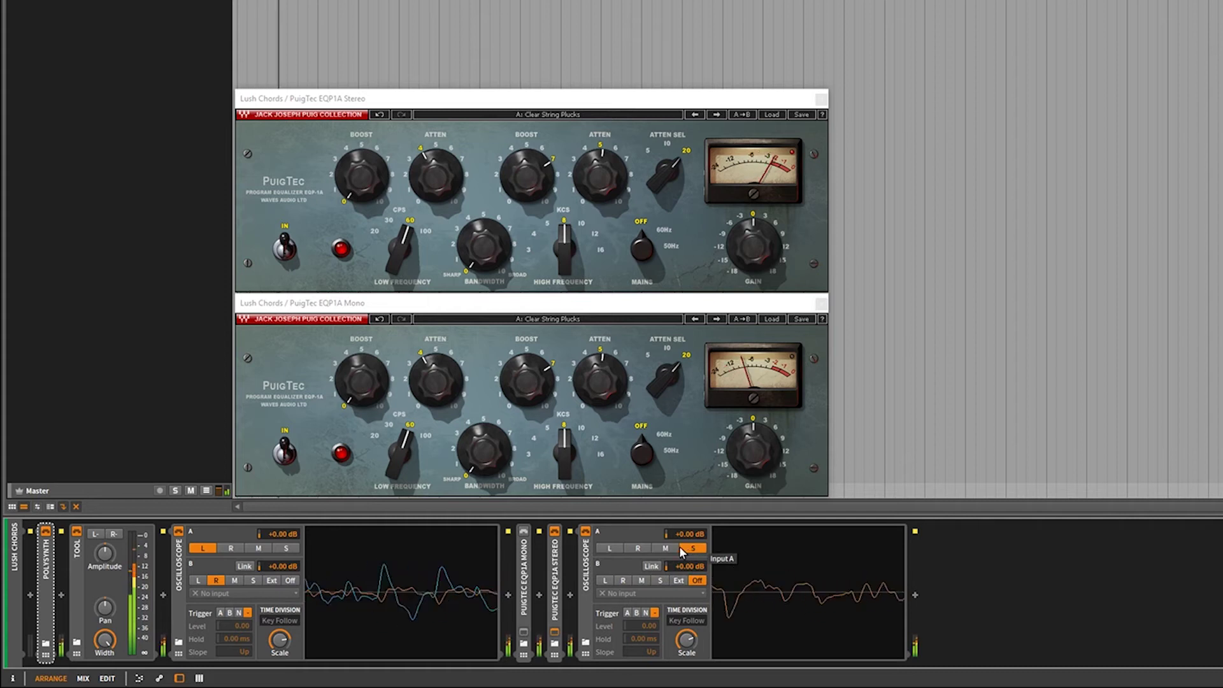
pyautogui.click(667, 547)
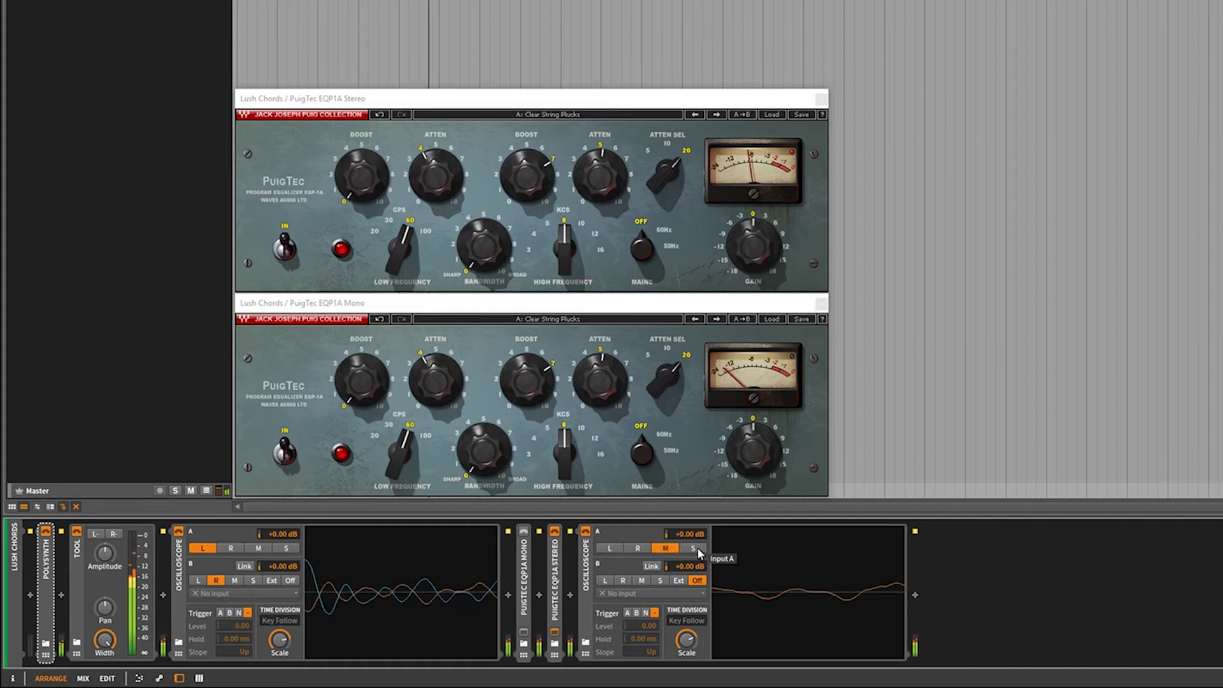
pyautogui.click(694, 548)
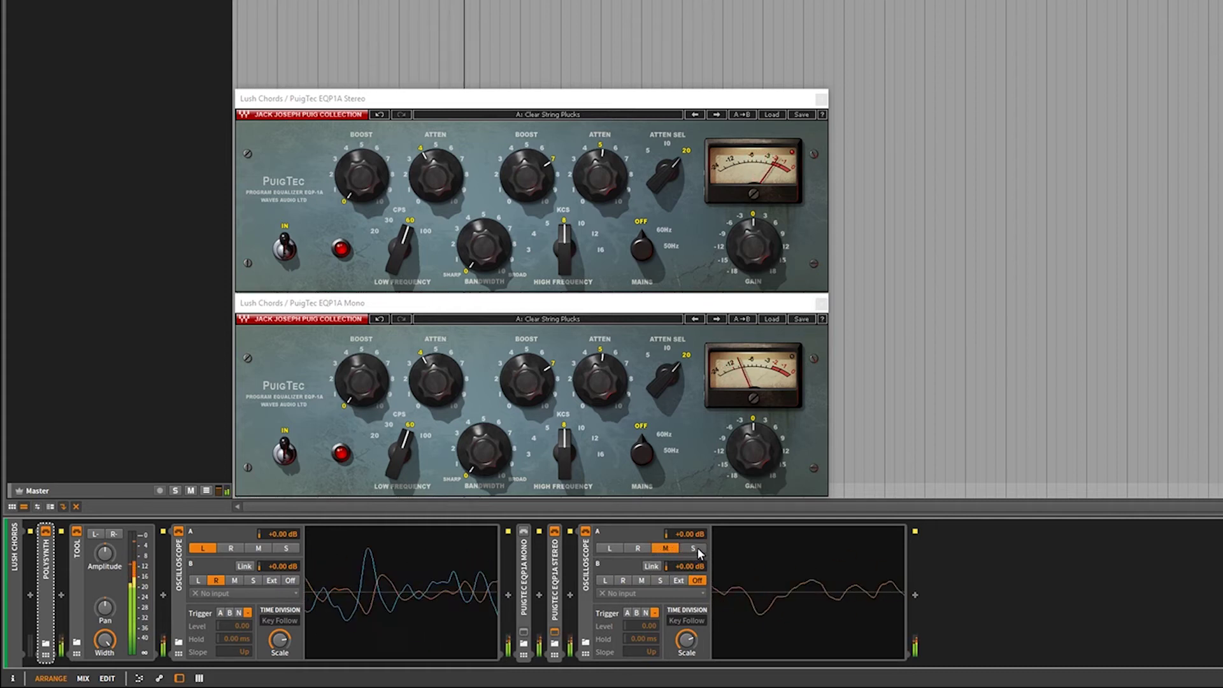
pyautogui.click(556, 532)
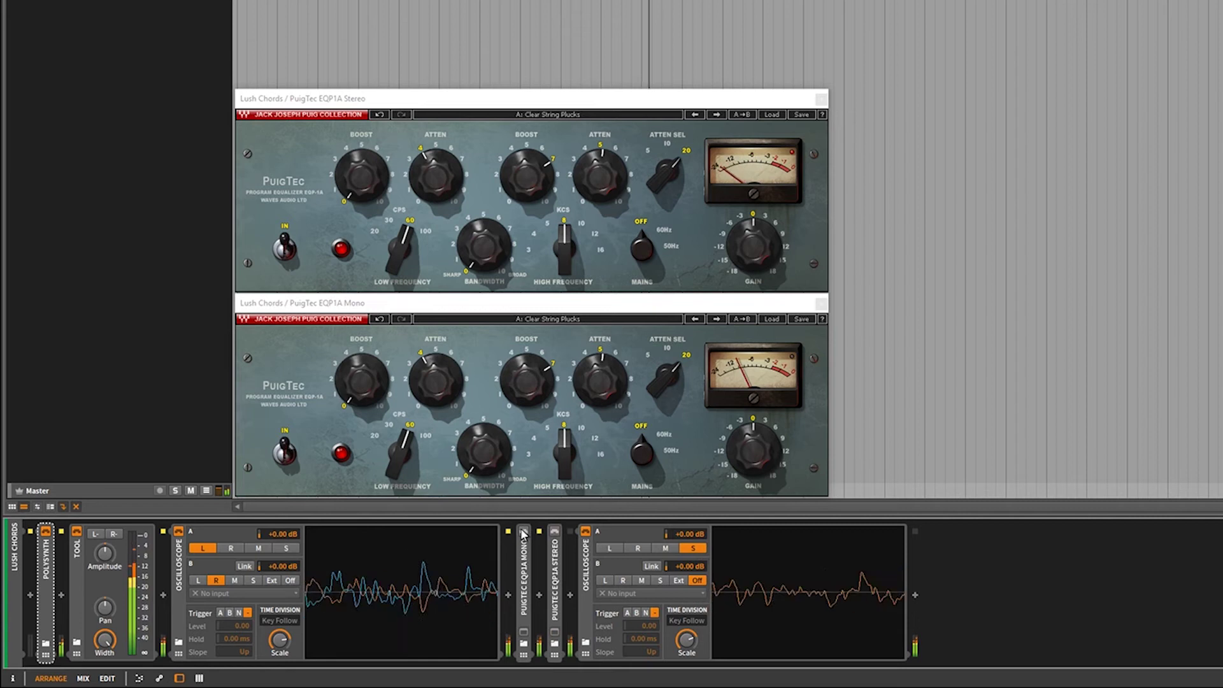
pyautogui.click(665, 548)
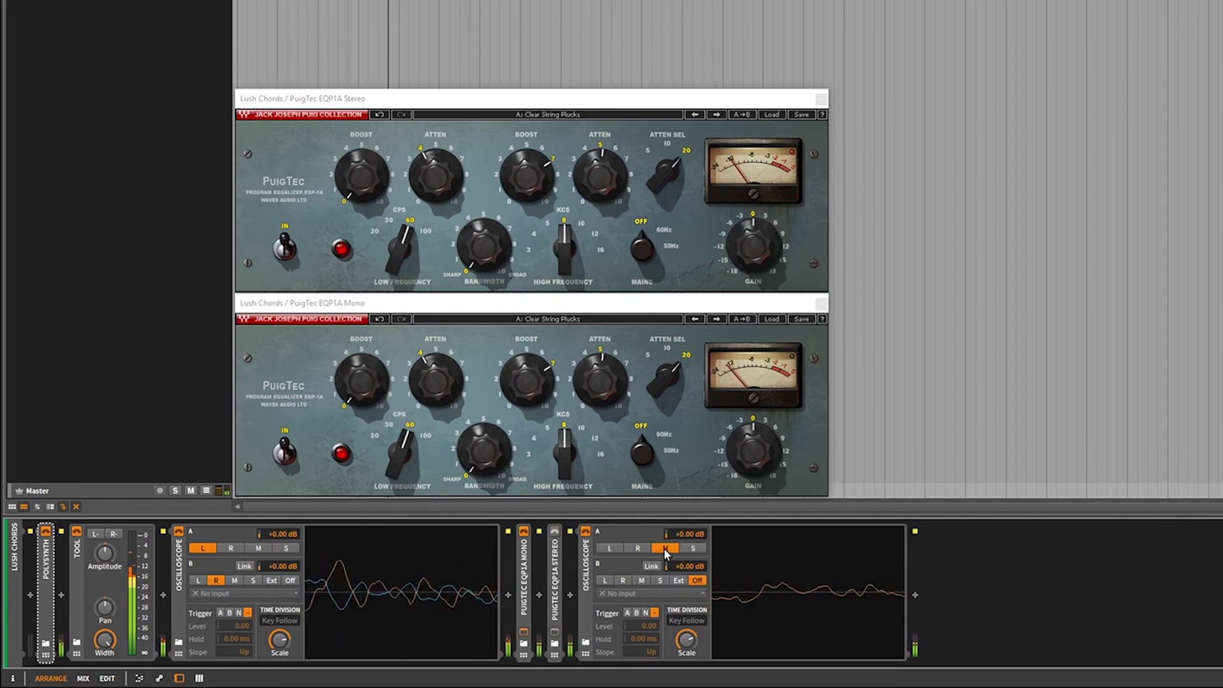
pyautogui.click(692, 548)
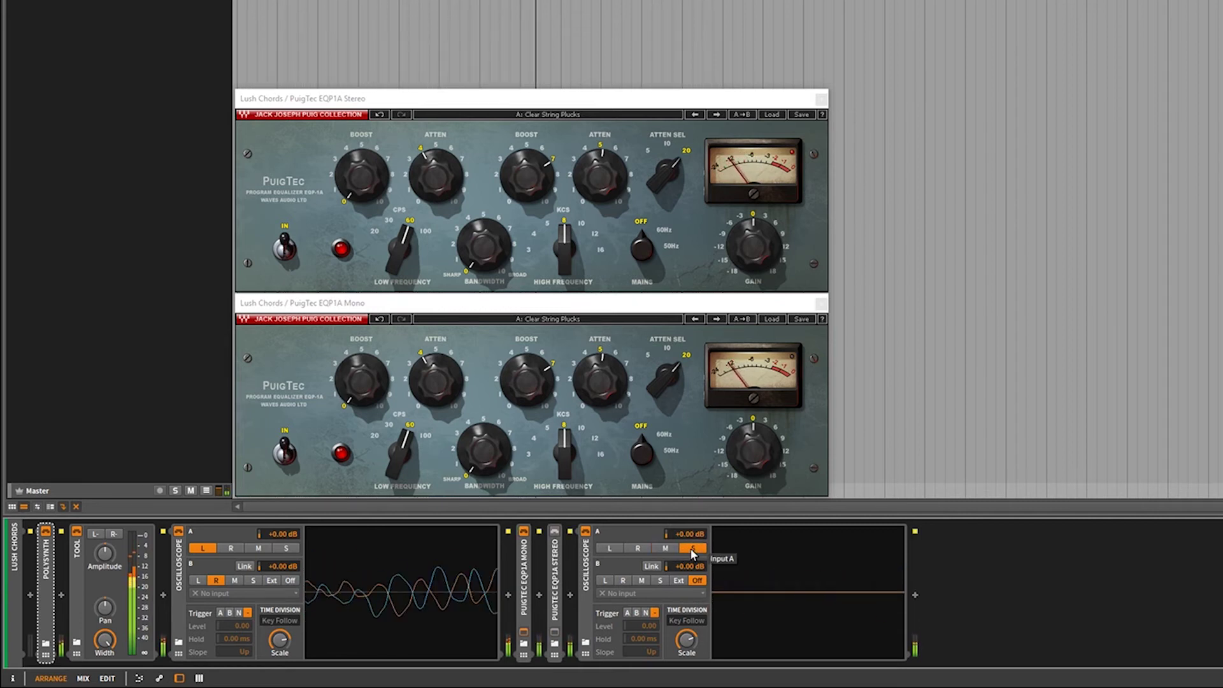
pyautogui.click(671, 547)
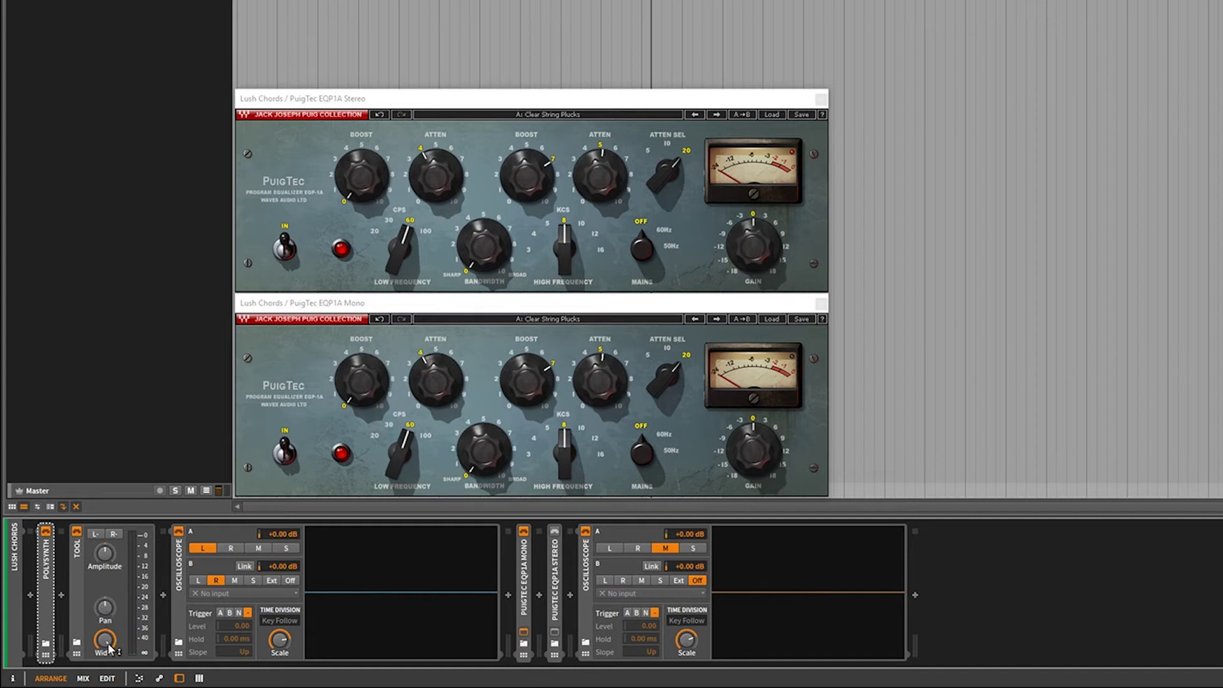
# Set both oscilloscopes to mid on A and side on B, play, and enable EQP1A Stereo
pyautogui.moveTo(110, 649)
pyautogui.click(258, 549)
pyautogui.click(256, 580)
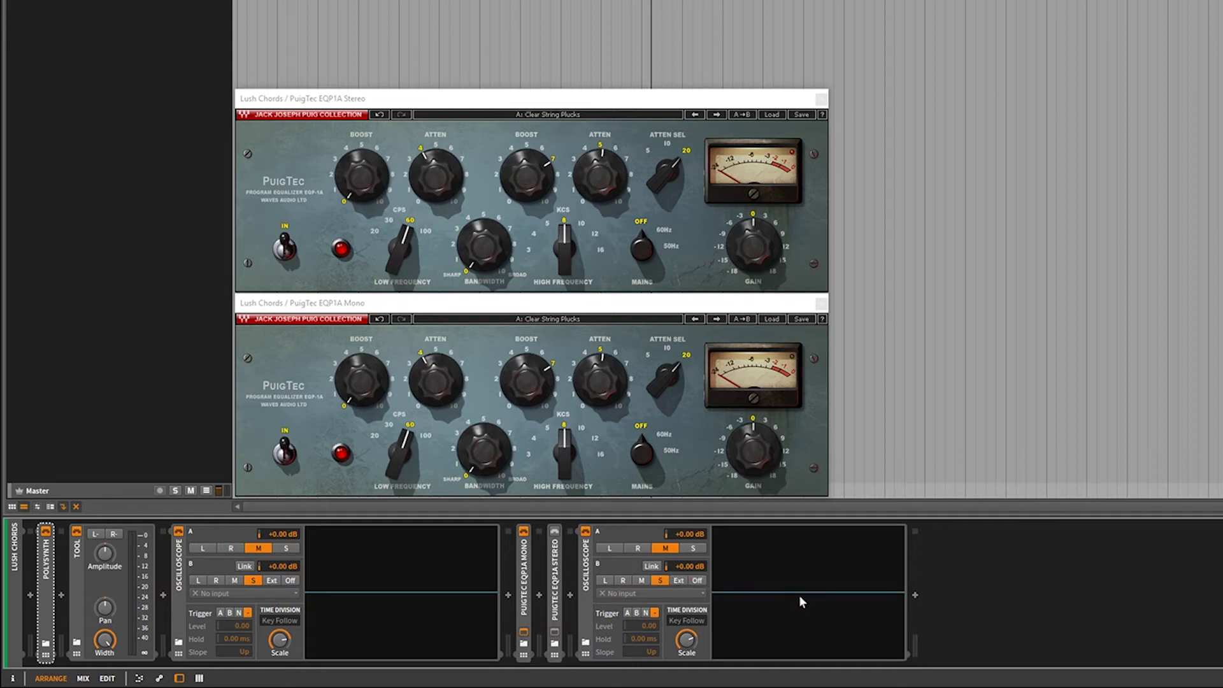
pyautogui.press('space')
pyautogui.press('space')
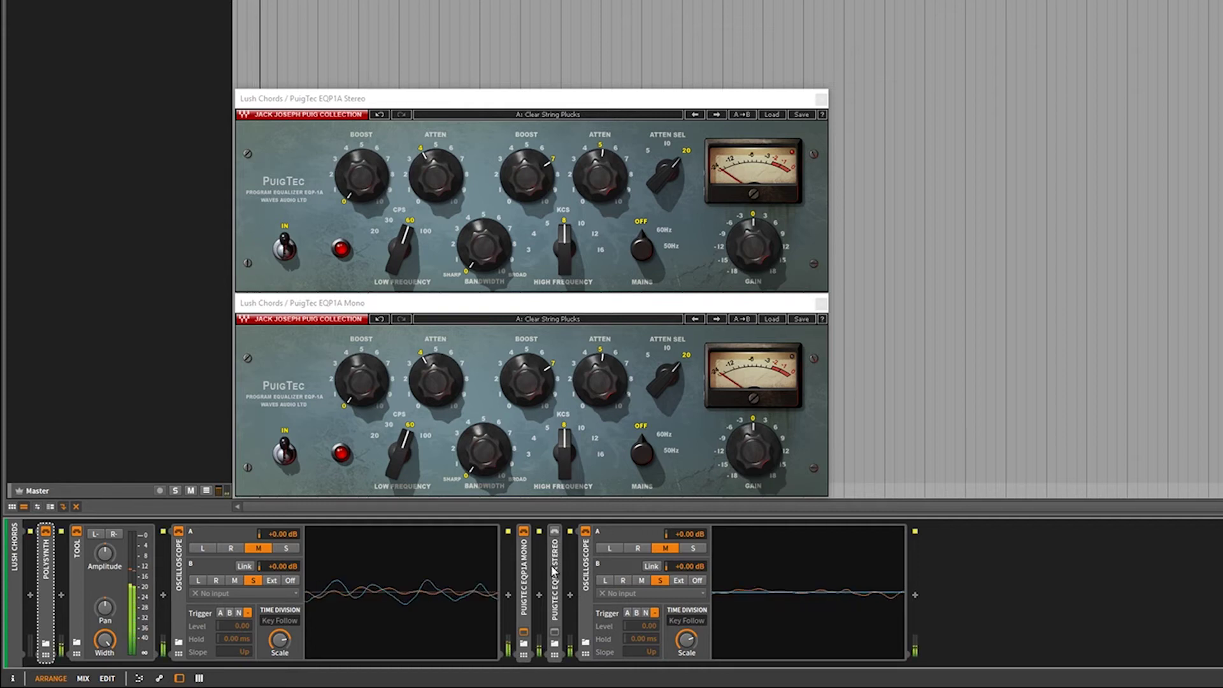
pyautogui.click(556, 531)
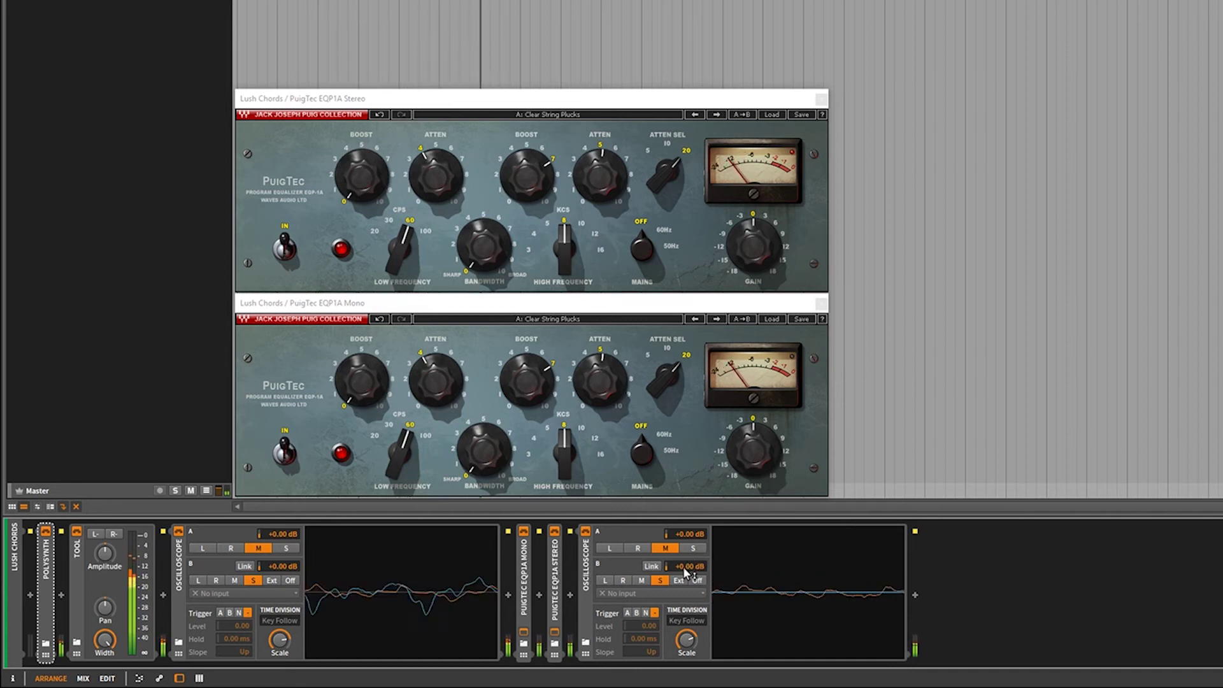
# Show only side on the second scope, A/B the EQP1A Mono bypass, and move Tool after the EQs
pyautogui.click(688, 547)
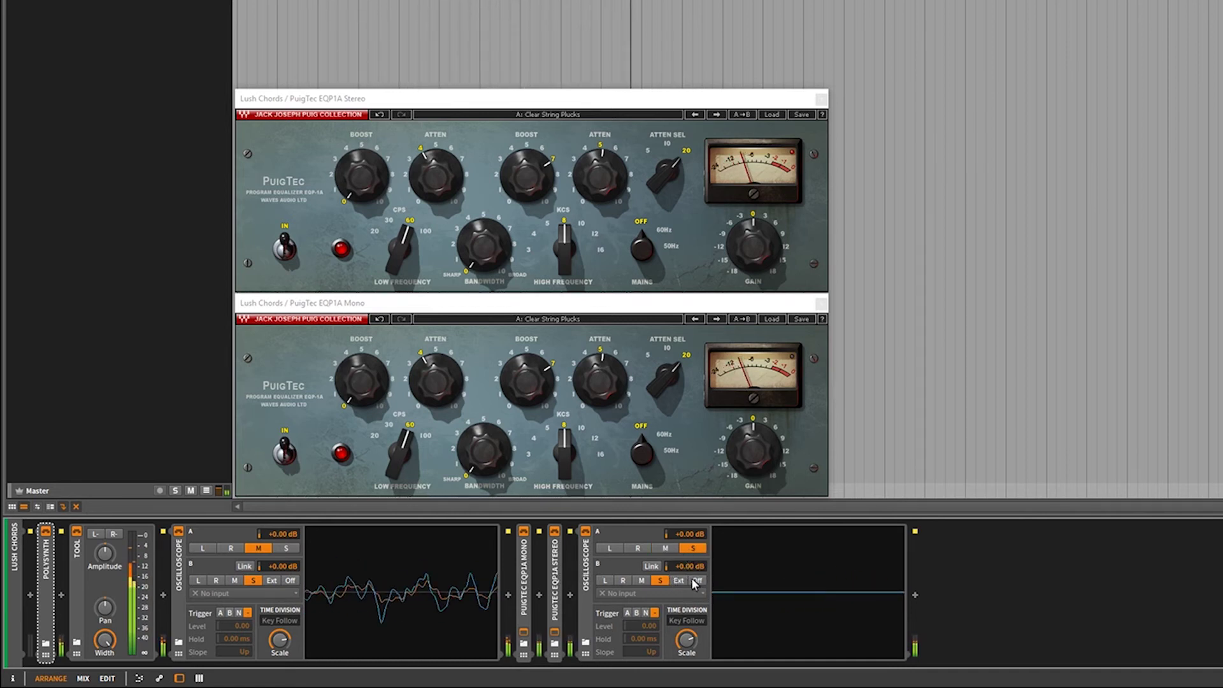
pyautogui.click(696, 581)
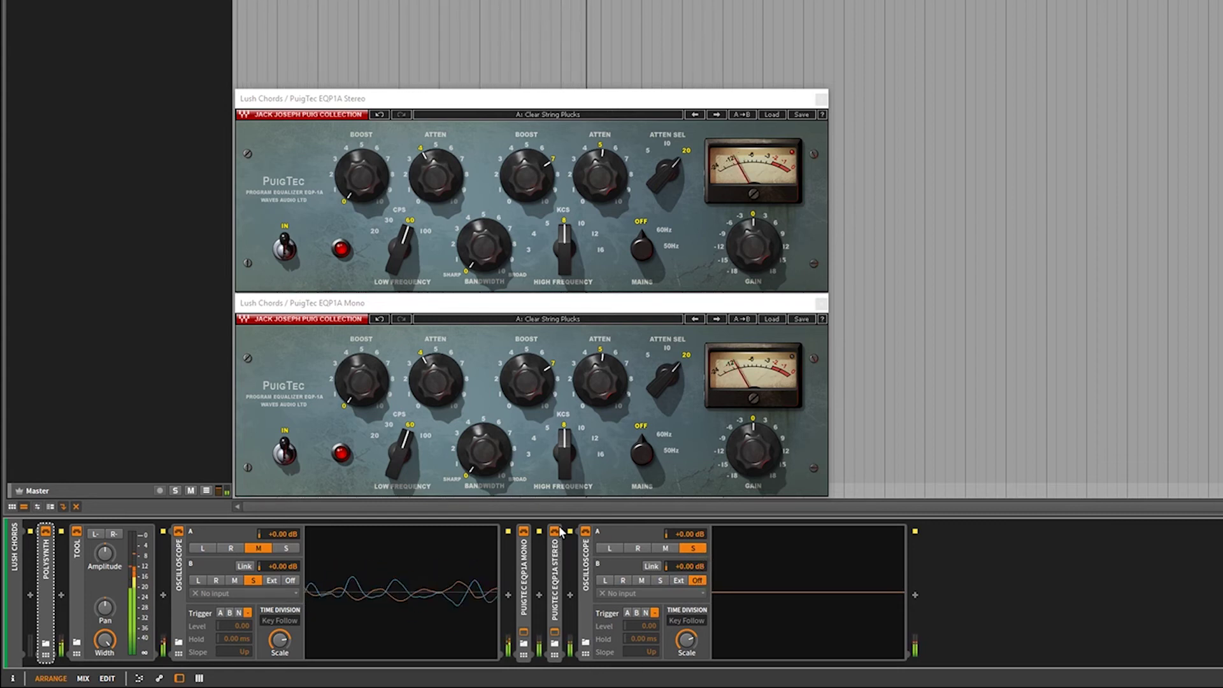
pyautogui.click(524, 532)
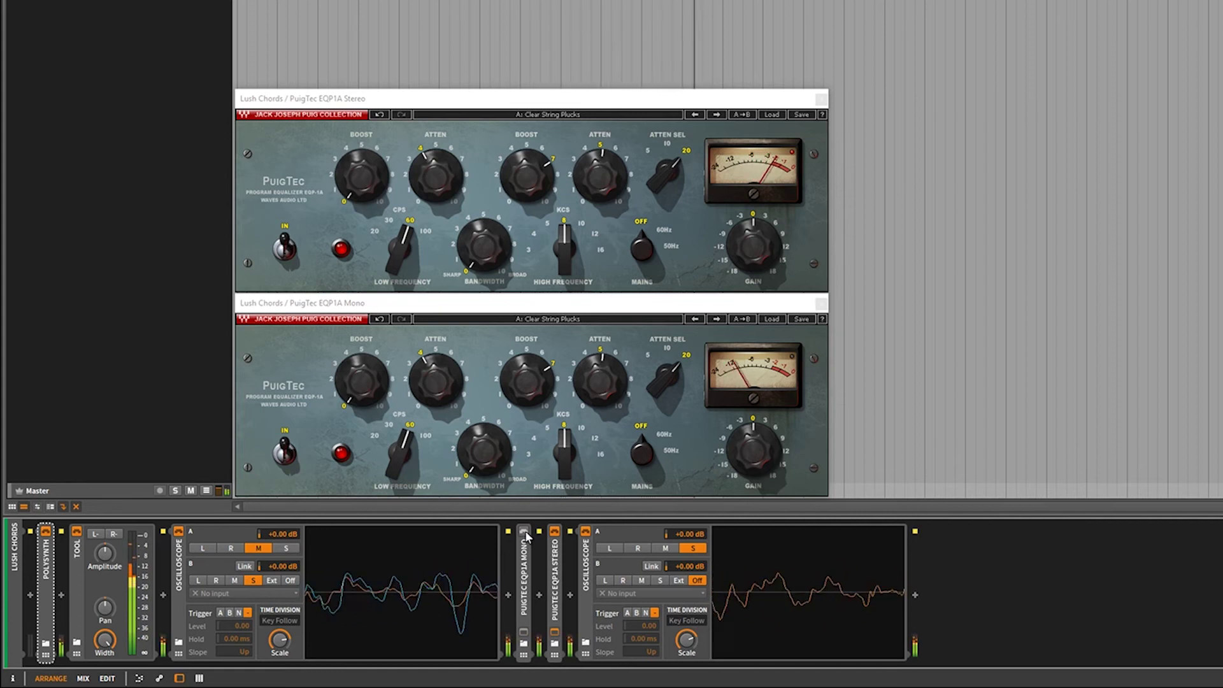
pyautogui.click(524, 531)
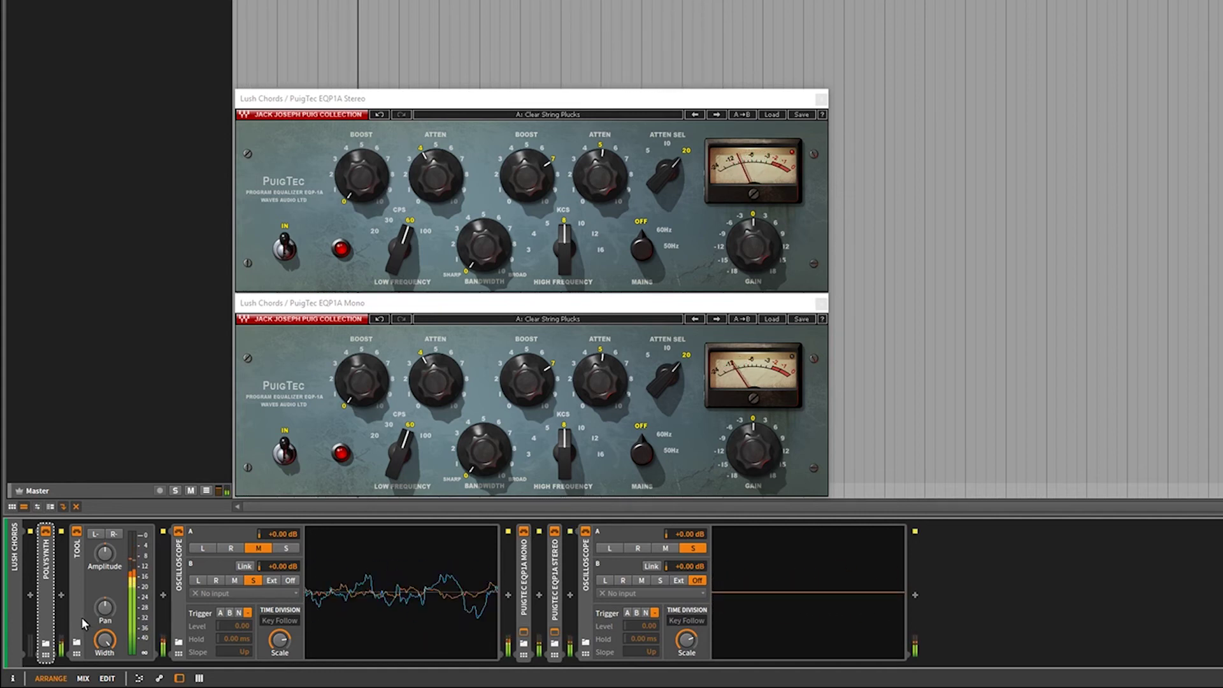
pyautogui.moveTo(77, 620); pyautogui.dragTo(575, 607)
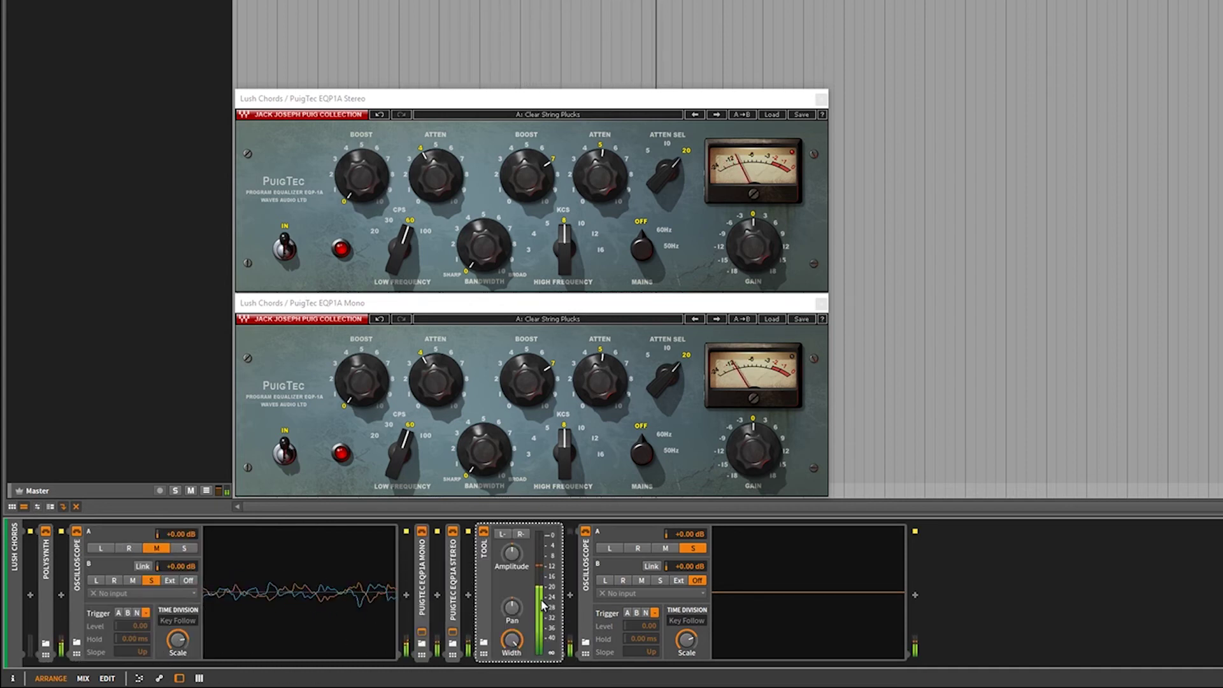
# Toggle EQP1A Stereo and EQP1A Mono off and back on, then restart playback
pyautogui.moveTo(515, 643)
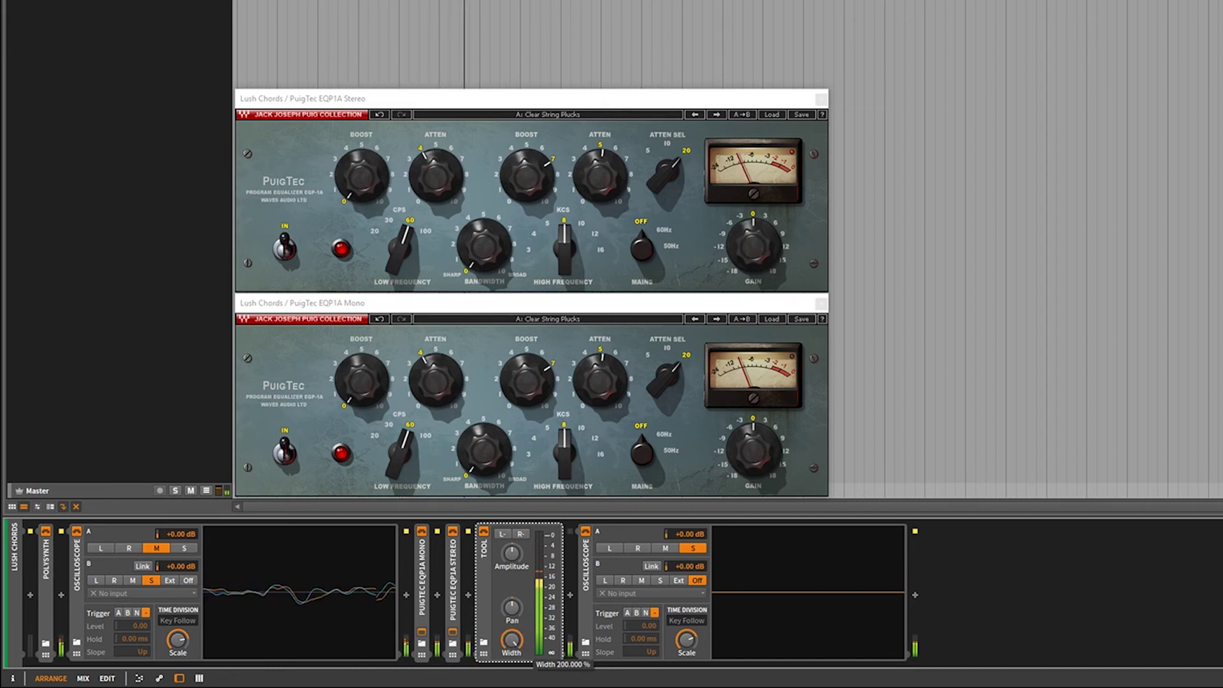
pyautogui.click(453, 531)
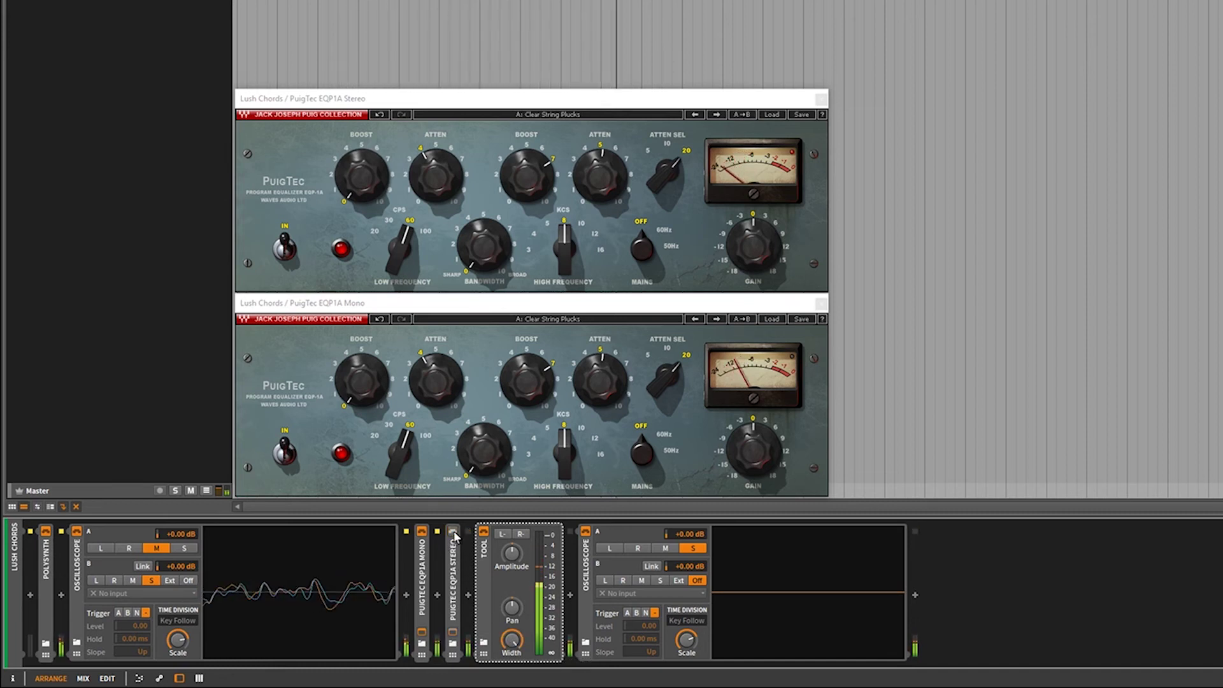
pyautogui.click(453, 531)
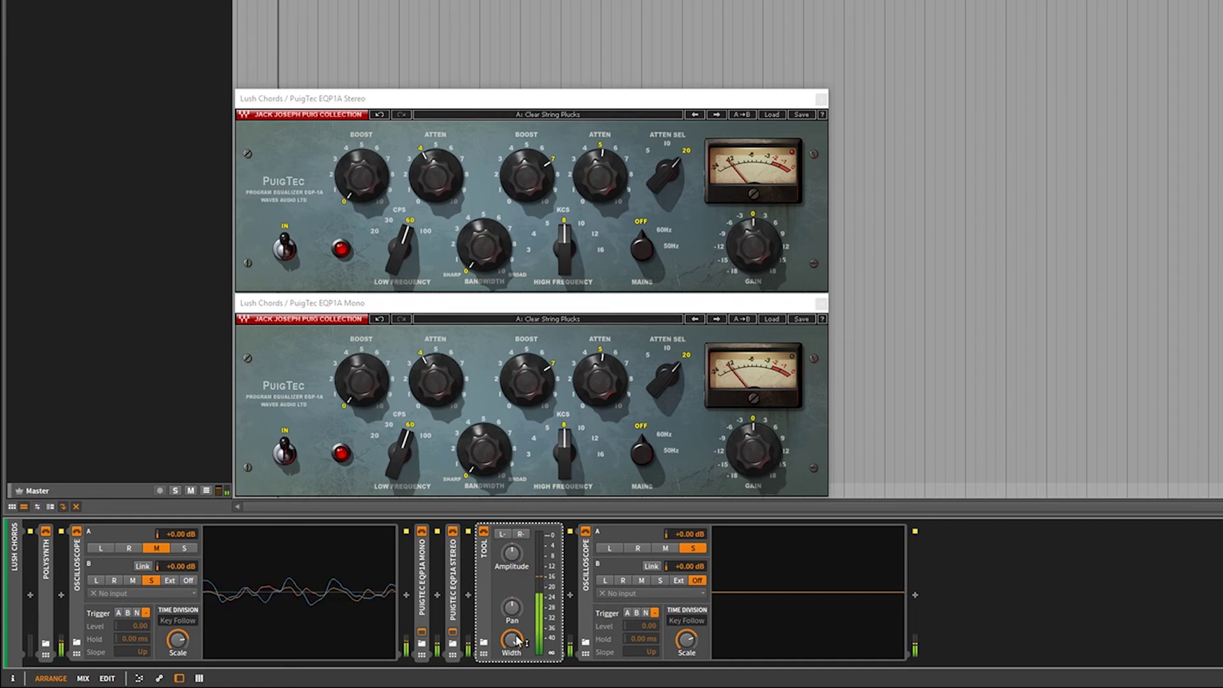
pyautogui.click(422, 531)
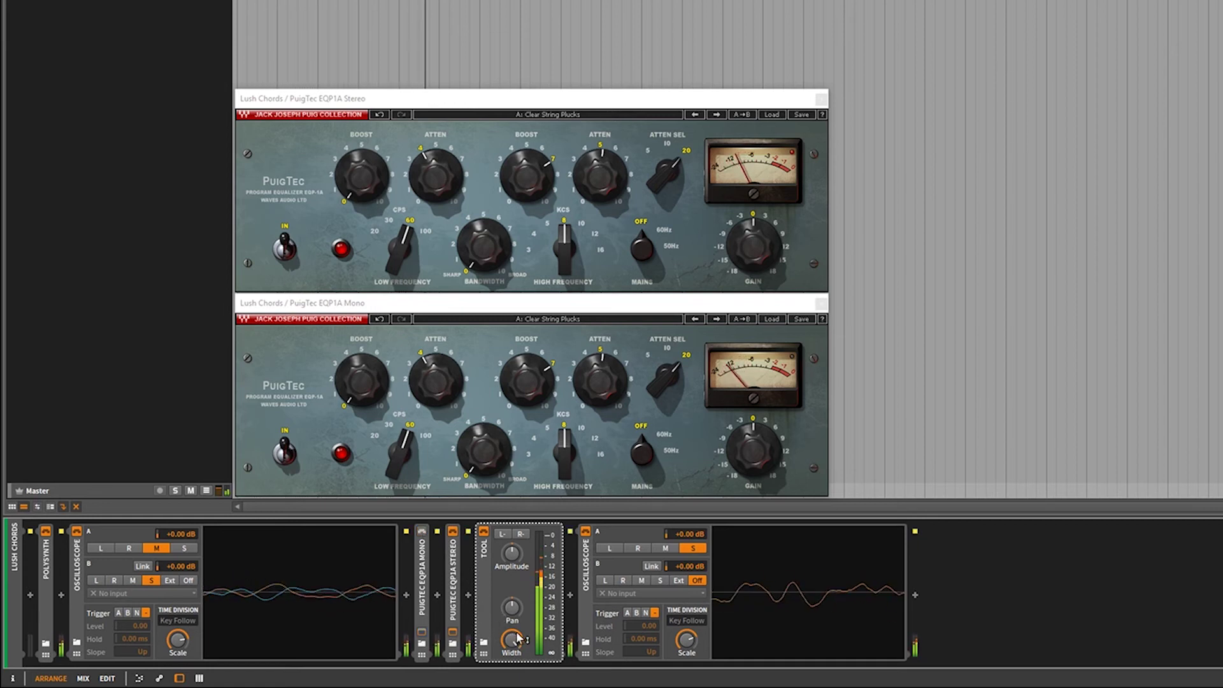
pyautogui.click(422, 531)
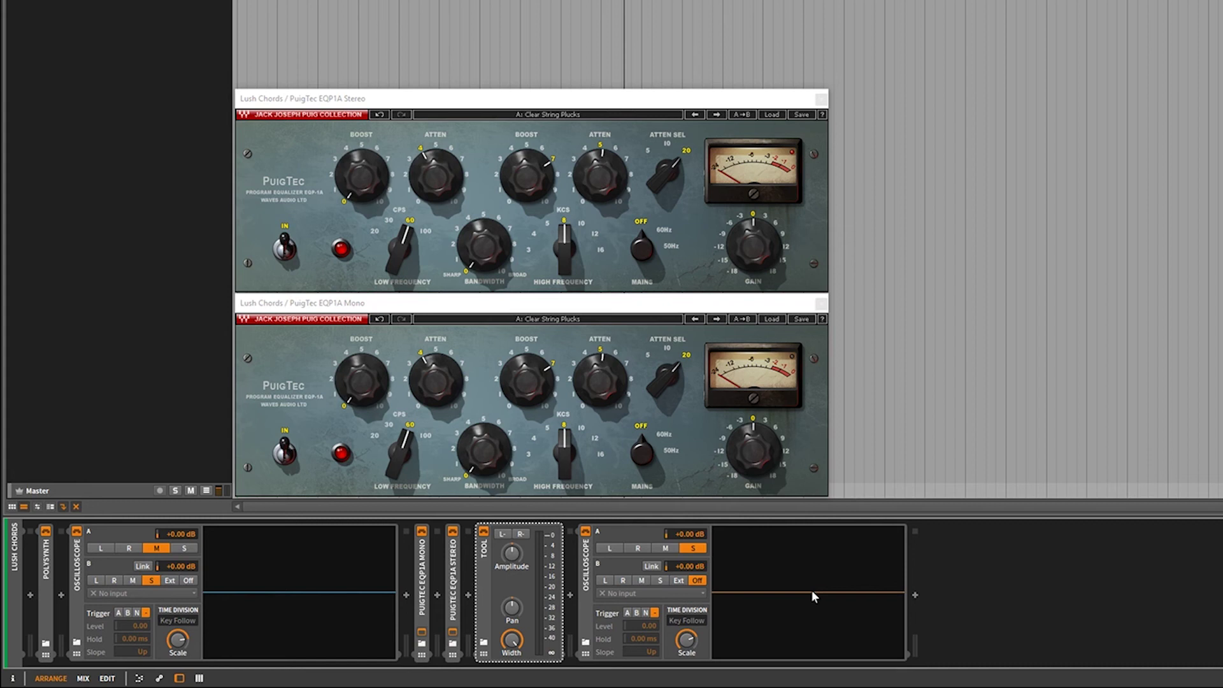
pyautogui.press('space')
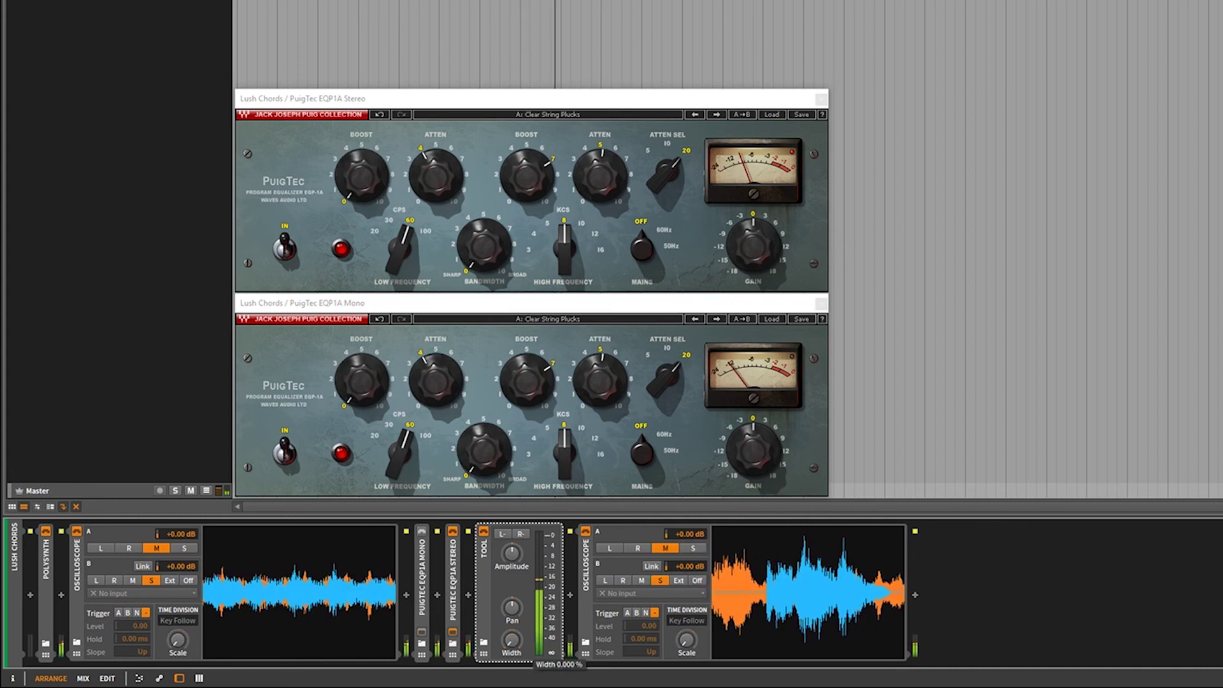
# Sweep the Tool's width between 200 % and 0 % during playback, then reset it to default
pyautogui.moveTo(512, 640); pyautogui.dragTo(512, 583)
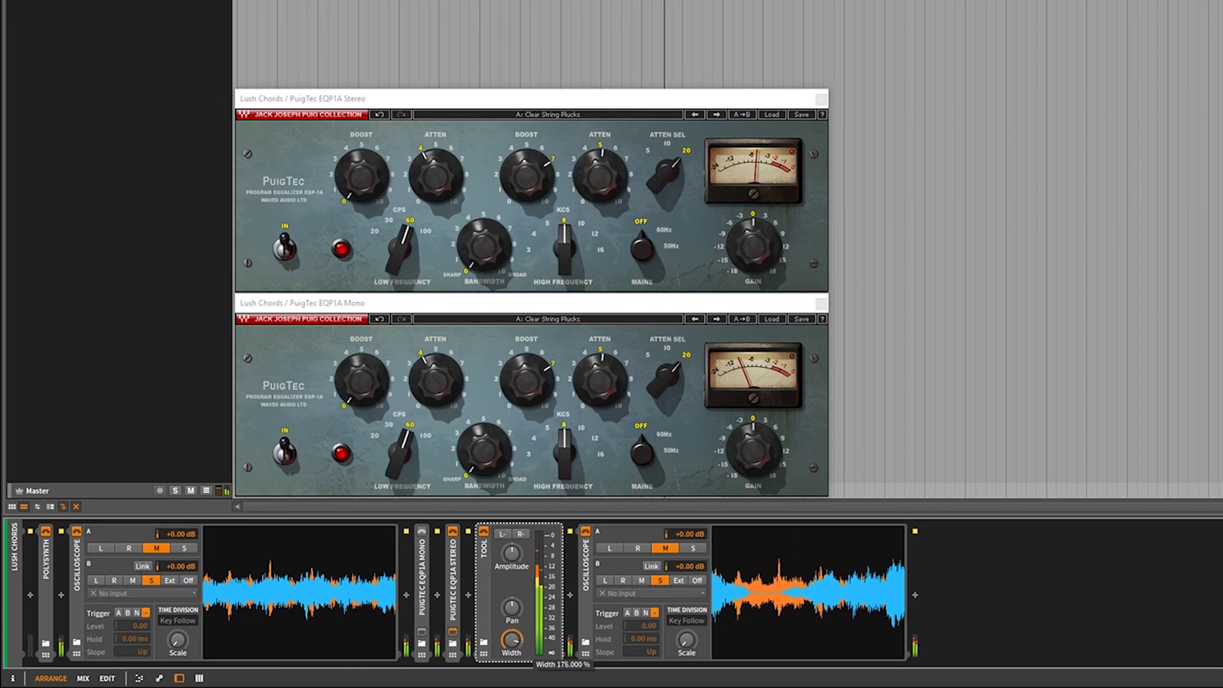
pyautogui.moveTo(511, 640)
pyautogui.mouseDown()
pyautogui.moveTo(511, 625)
pyautogui.moveTo(511, 664)
pyautogui.mouseUp()
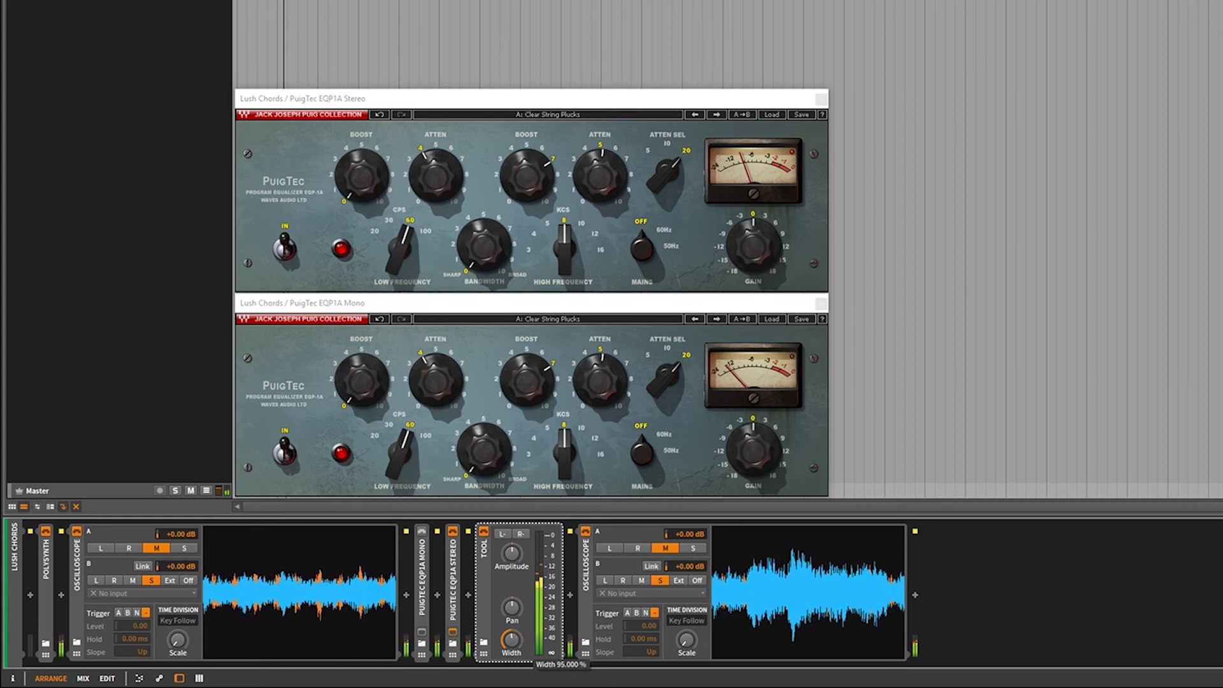
pyautogui.moveTo(511, 640)
pyautogui.mouseDown()
pyautogui.moveTo(512, 667)
pyautogui.moveTo(515, 645)
pyautogui.mouseUp()
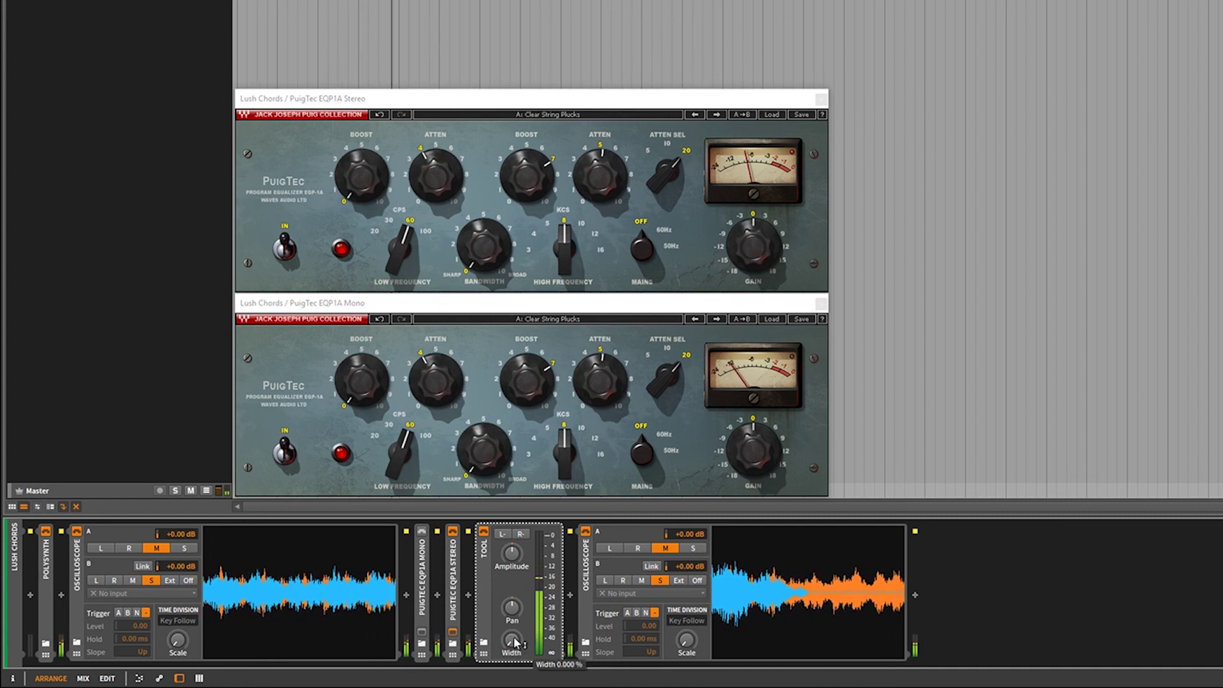
pyautogui.doubleClick(513, 640)
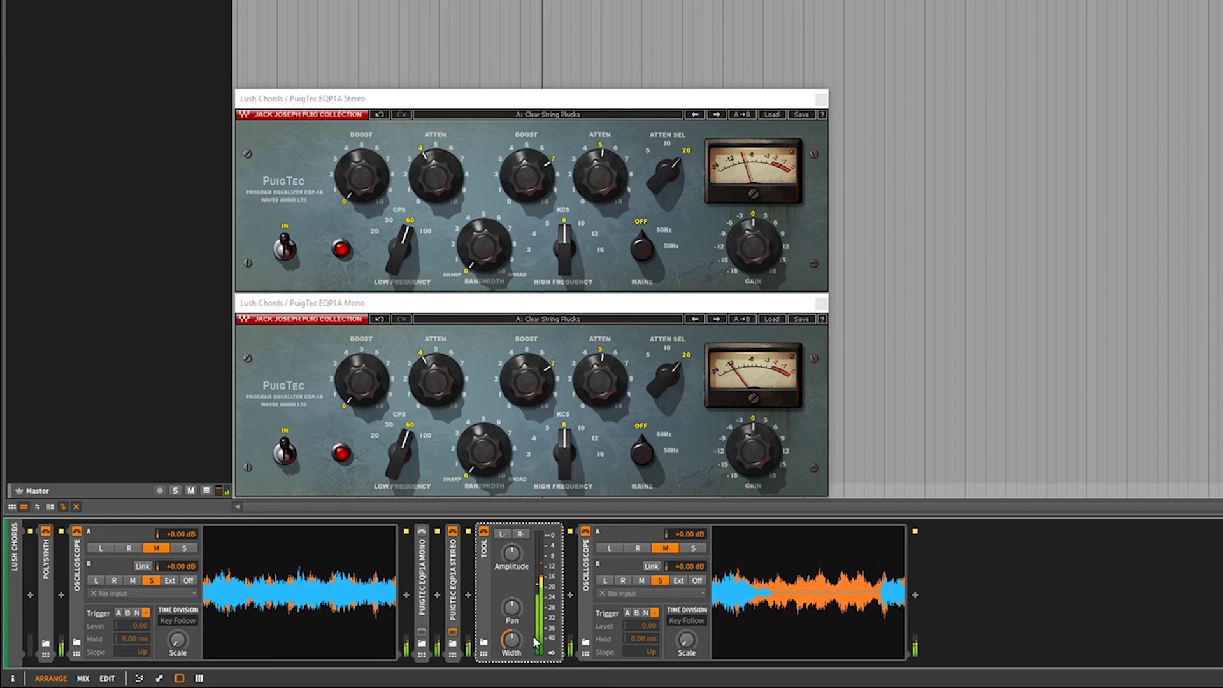